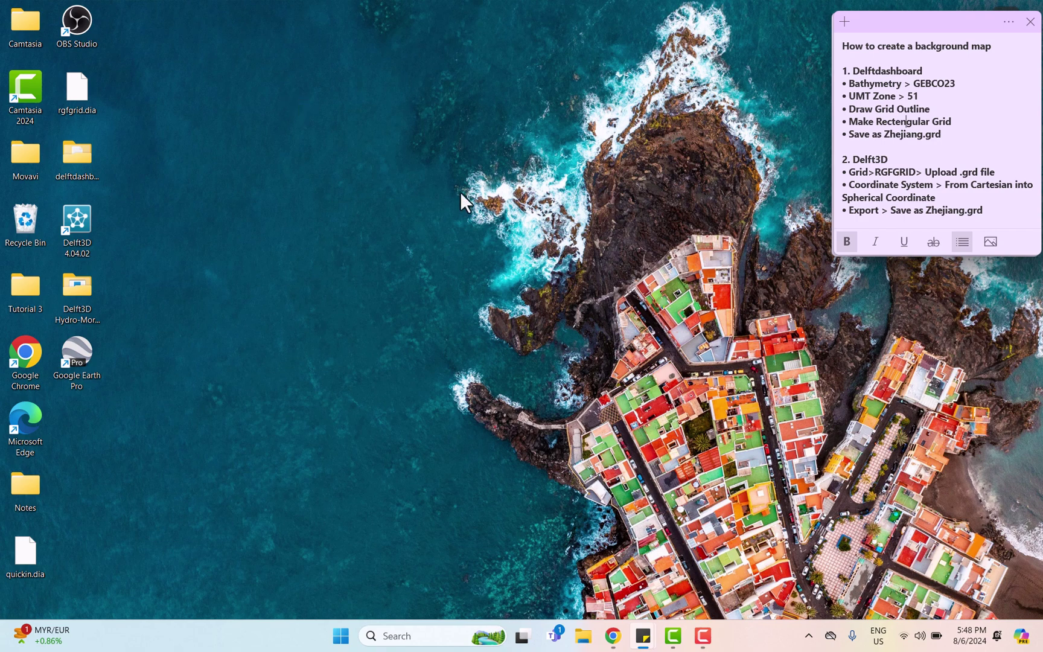
Step: Bring up the BBC Typhoon Lekima article and scroll down to its predicted-path map
left_click(612, 637)
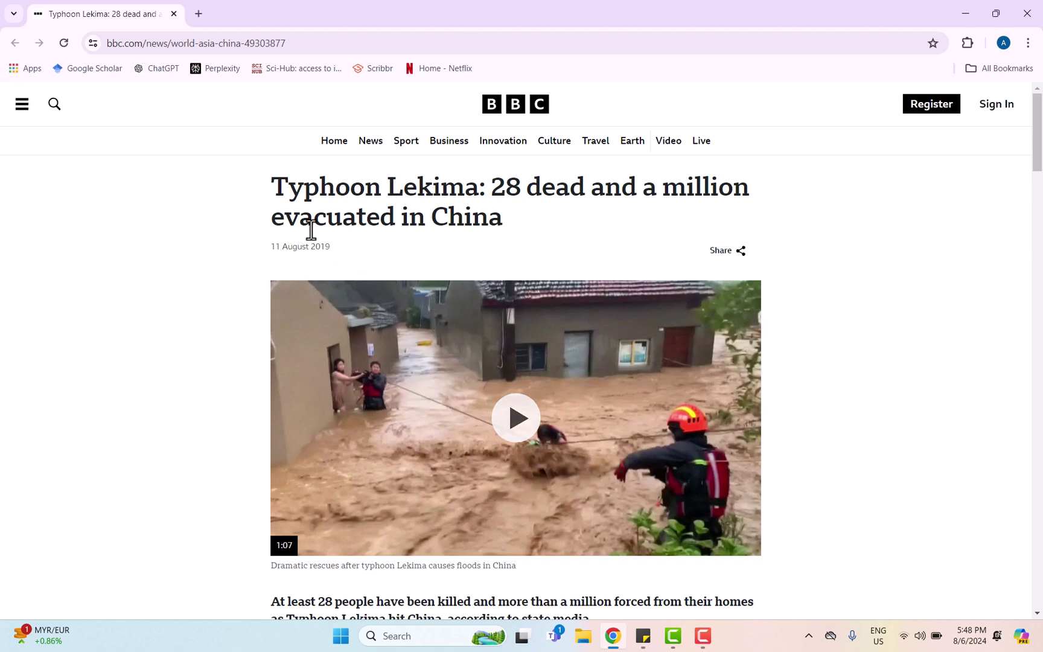
left_click_drag(271, 192, 478, 193)
left_click(469, 251)
scroll(477, 410, "down", 8)
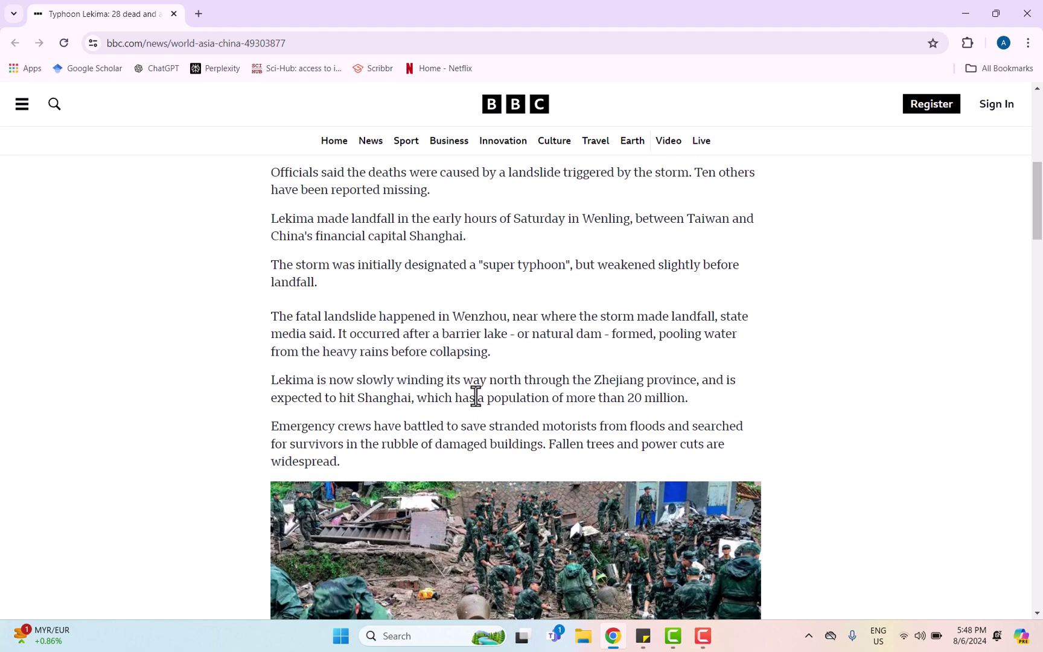
scroll(477, 391, "down", 4)
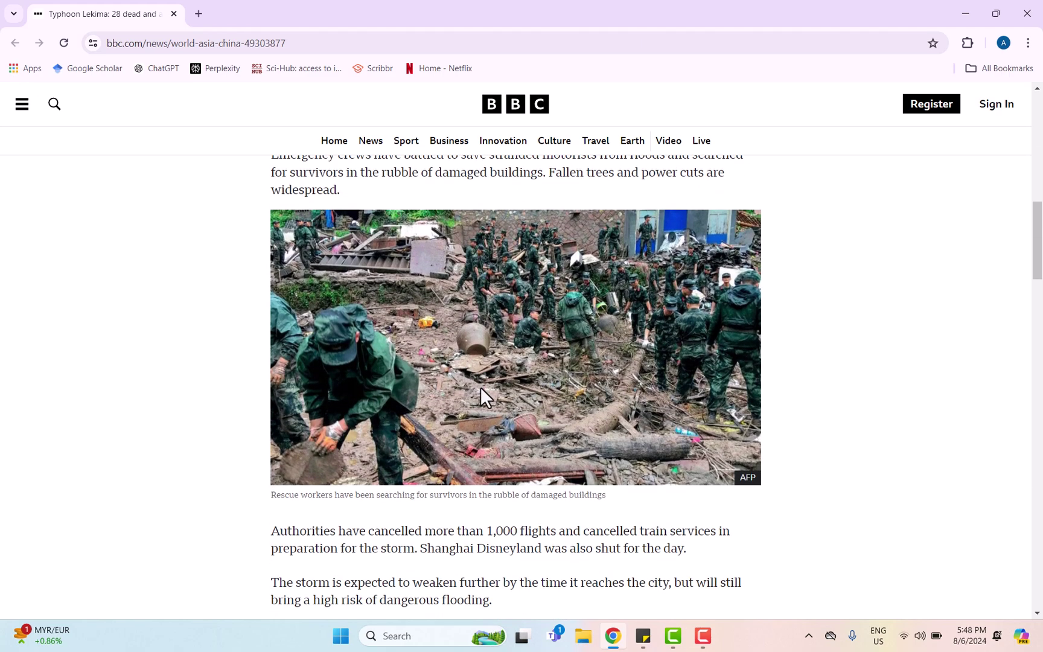
scroll(481, 396, "down", 5)
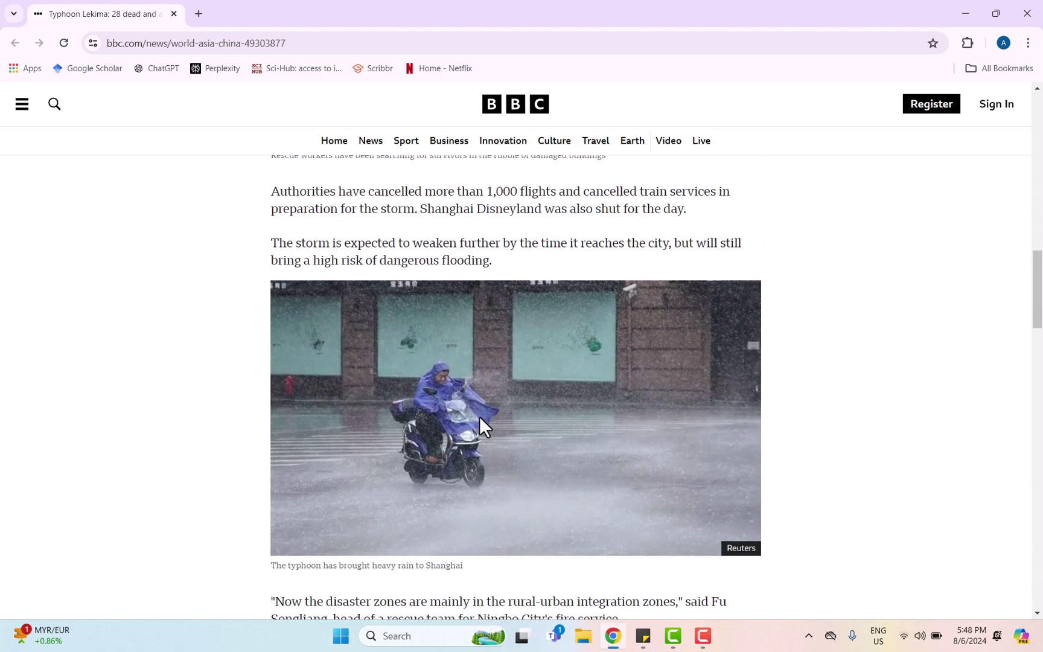
scroll(454, 386, "down", 5)
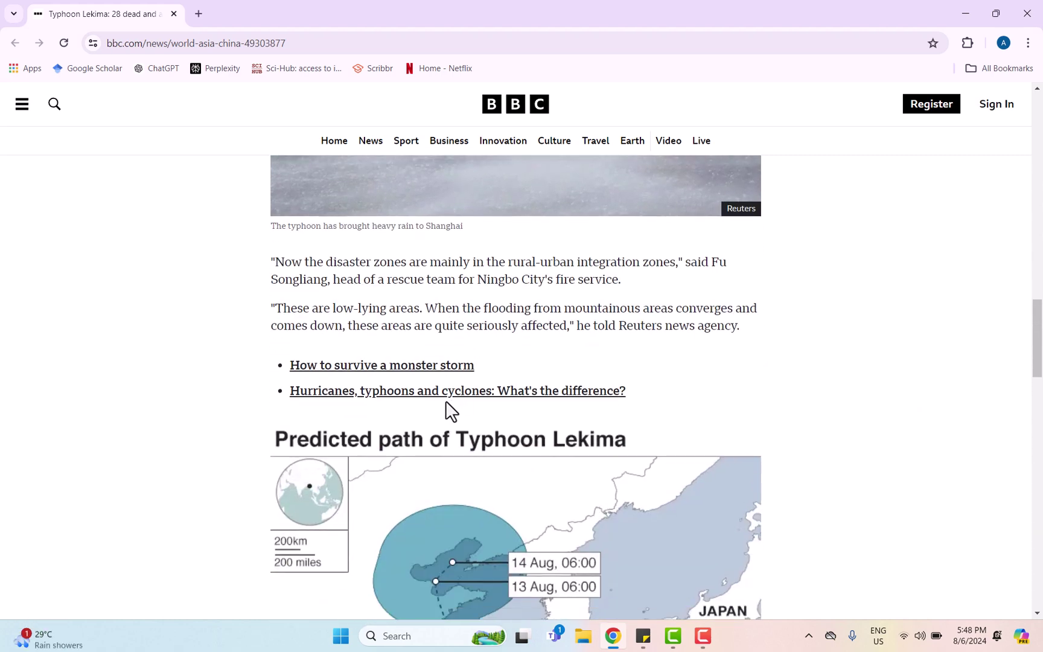
scroll(447, 406, "down", 1)
scroll(444, 402, "down", 3)
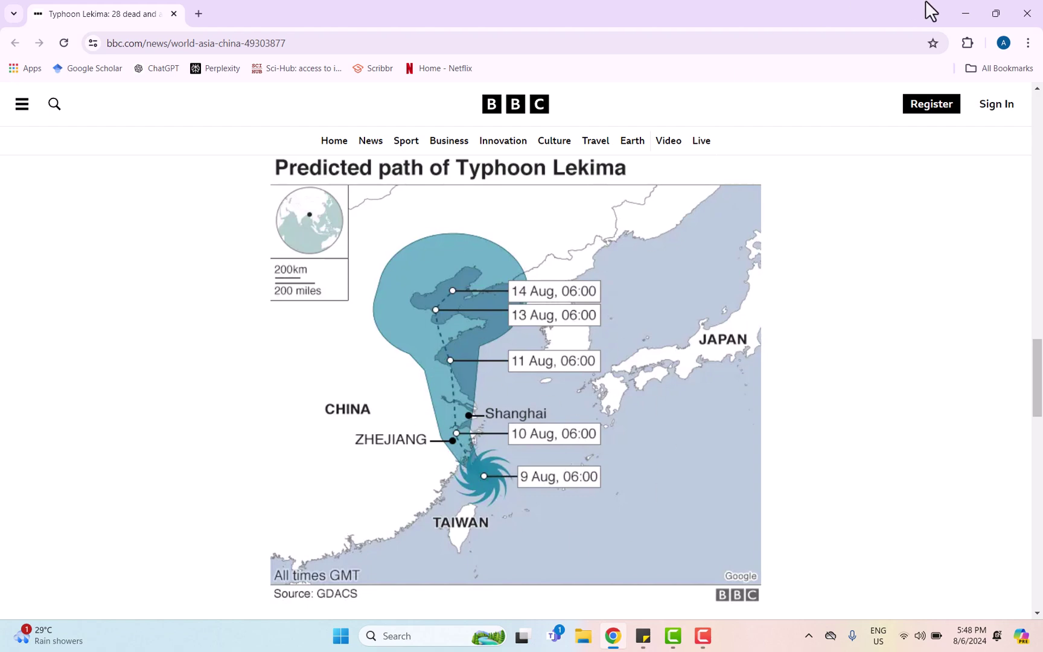
Step: Minimize Chrome and launch DelftDashboard from delftdashboard_v02.04.18042\bin
left_click(965, 18)
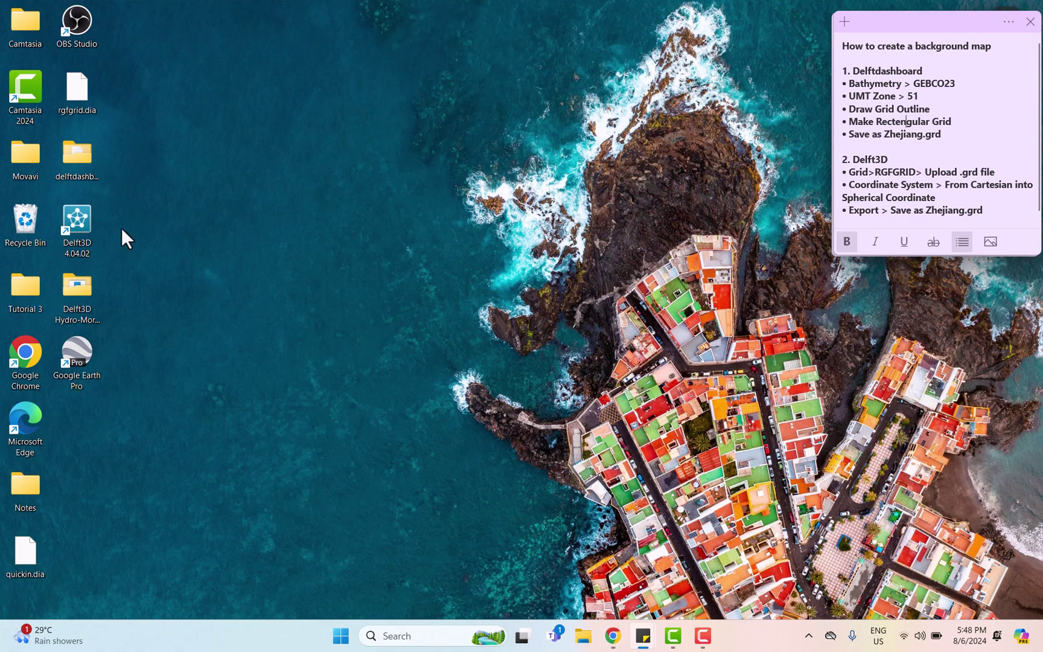
double_click(74, 164)
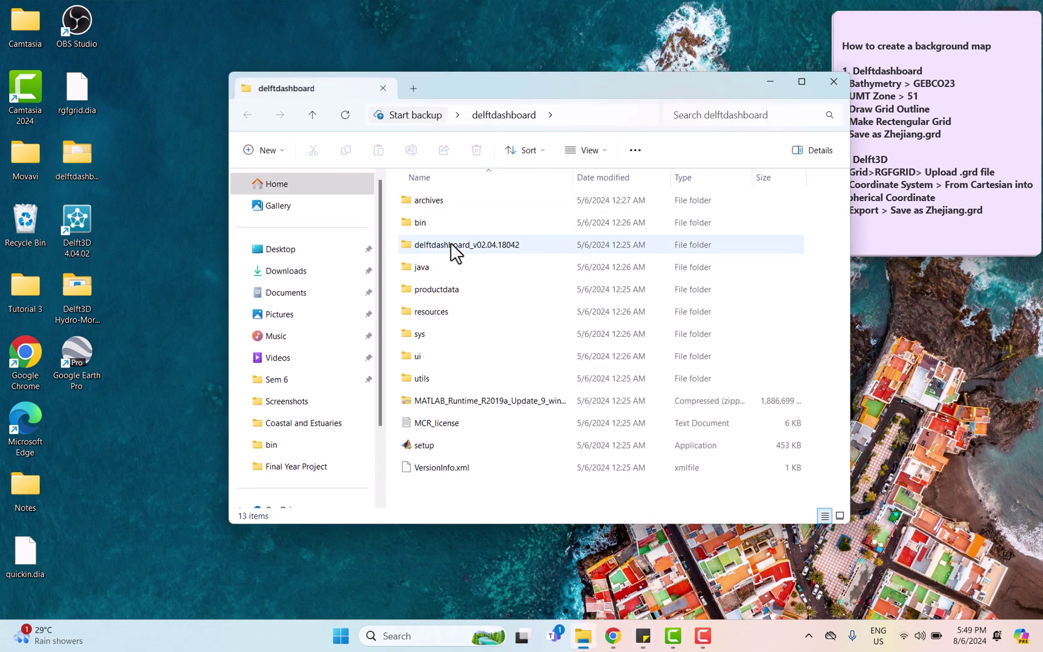
double_click(451, 243)
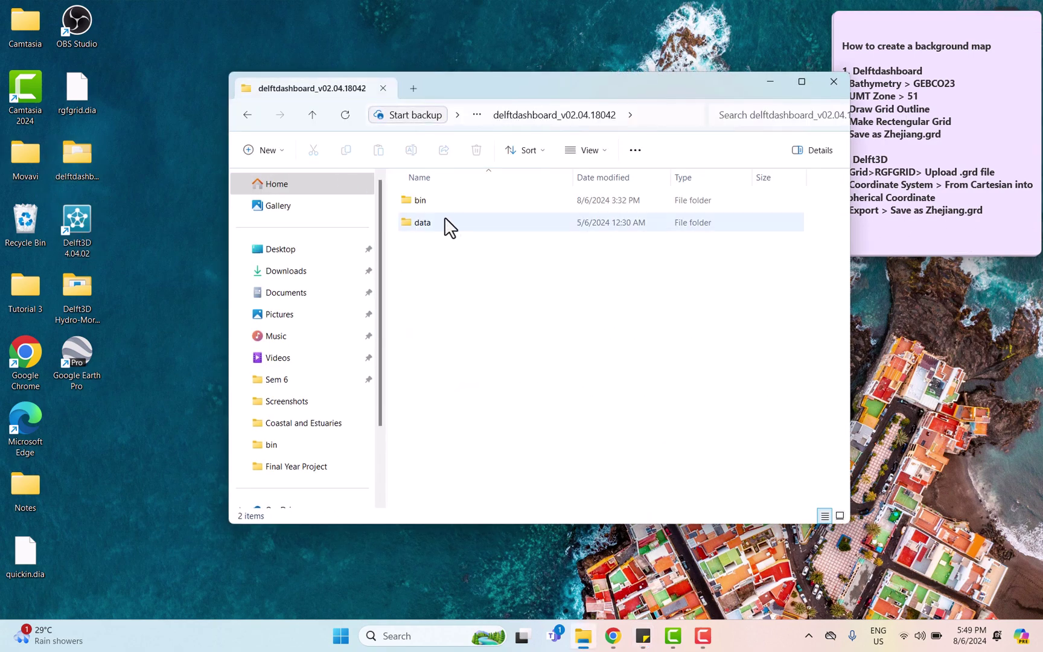
double_click(444, 202)
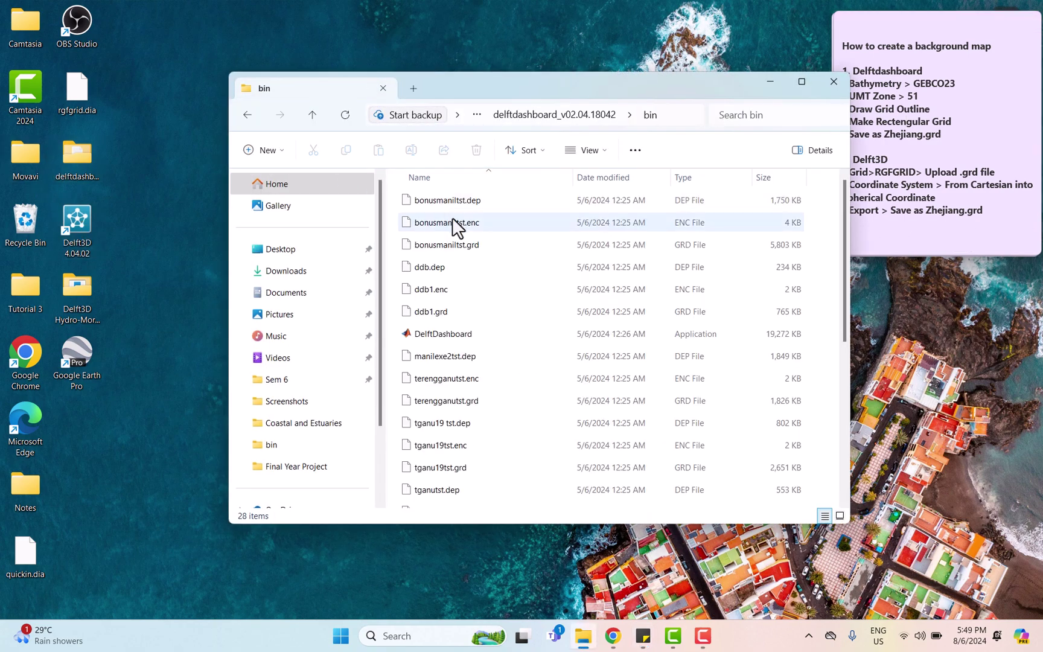
double_click(461, 334)
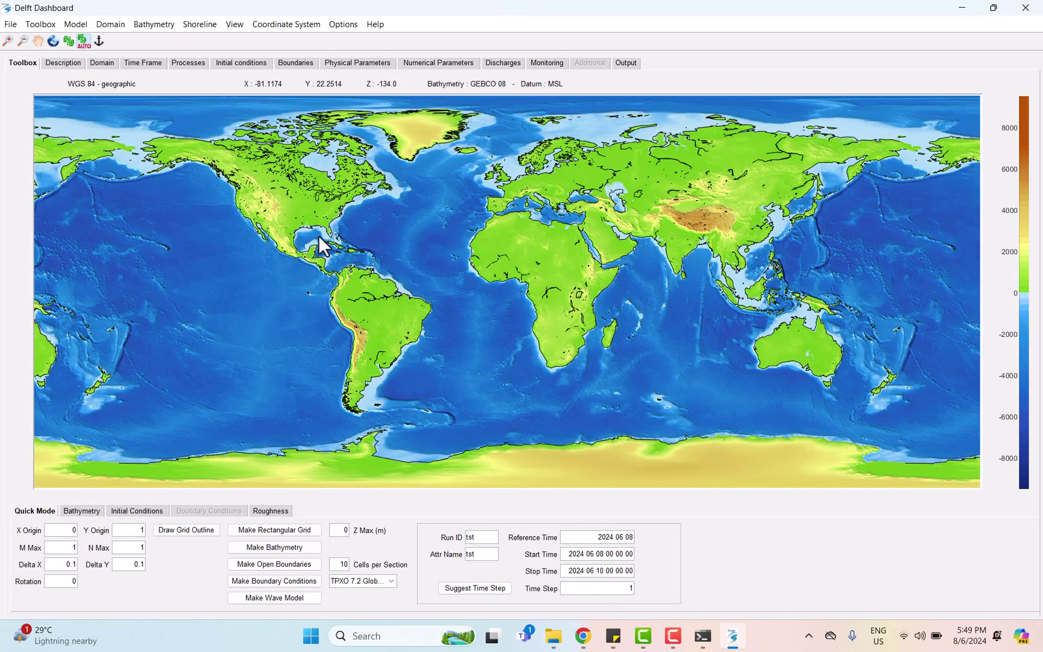
Step: Switch the bathymetry source to BODC GEBCO23
left_click(147, 26)
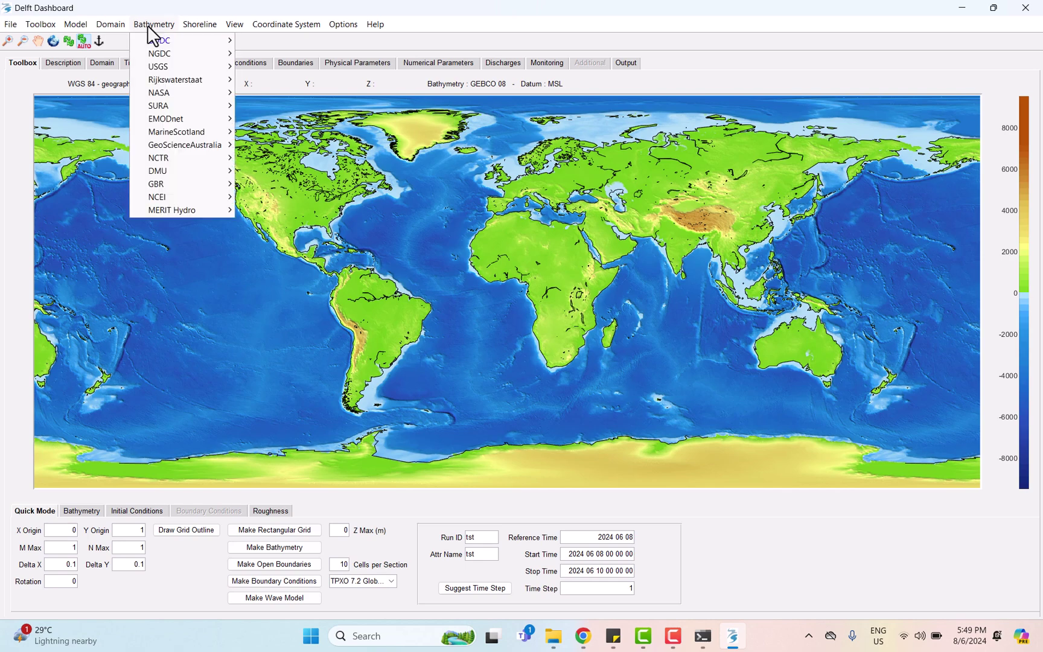
mouse_move(162, 43)
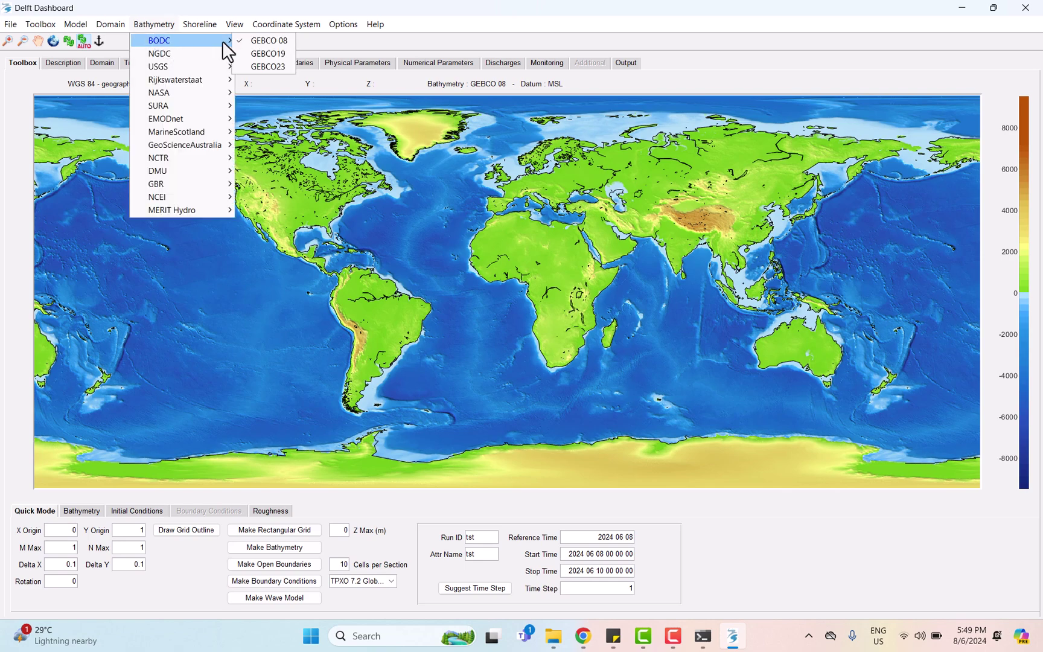
left_click(274, 67)
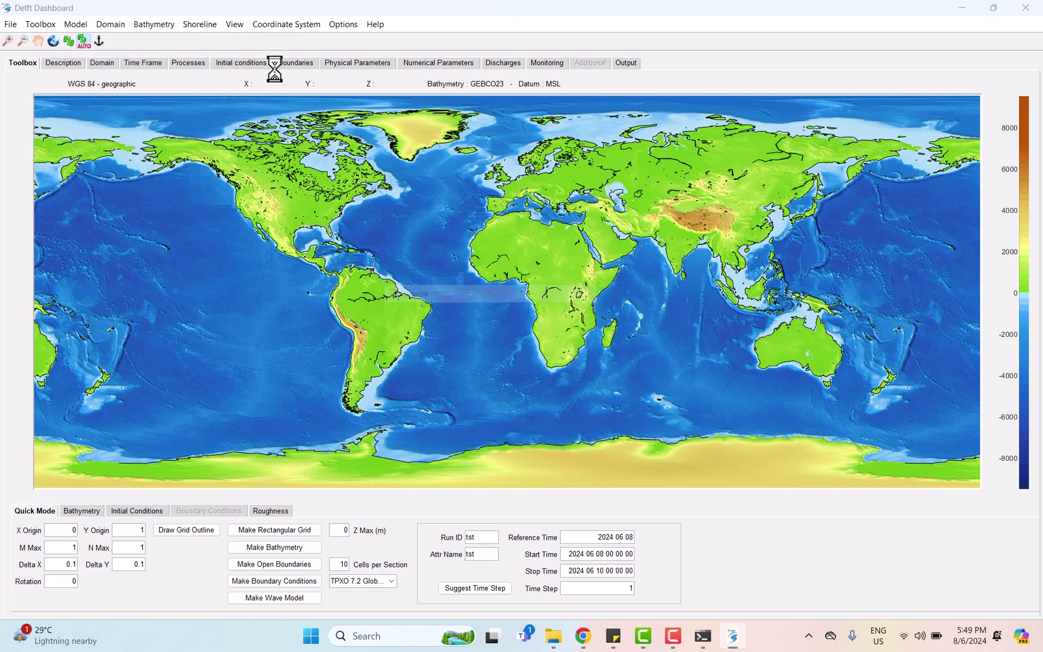
Step: Set the coordinate system to WGS 84 / UTM zone 51N by picking zone 51R
left_click(277, 26)
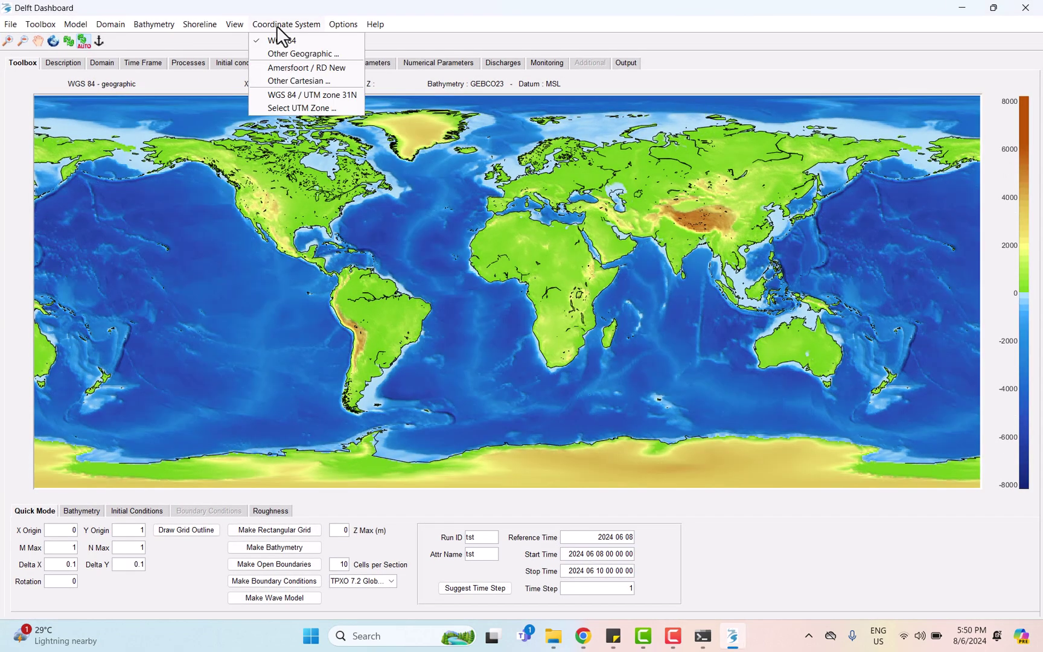
left_click(310, 108)
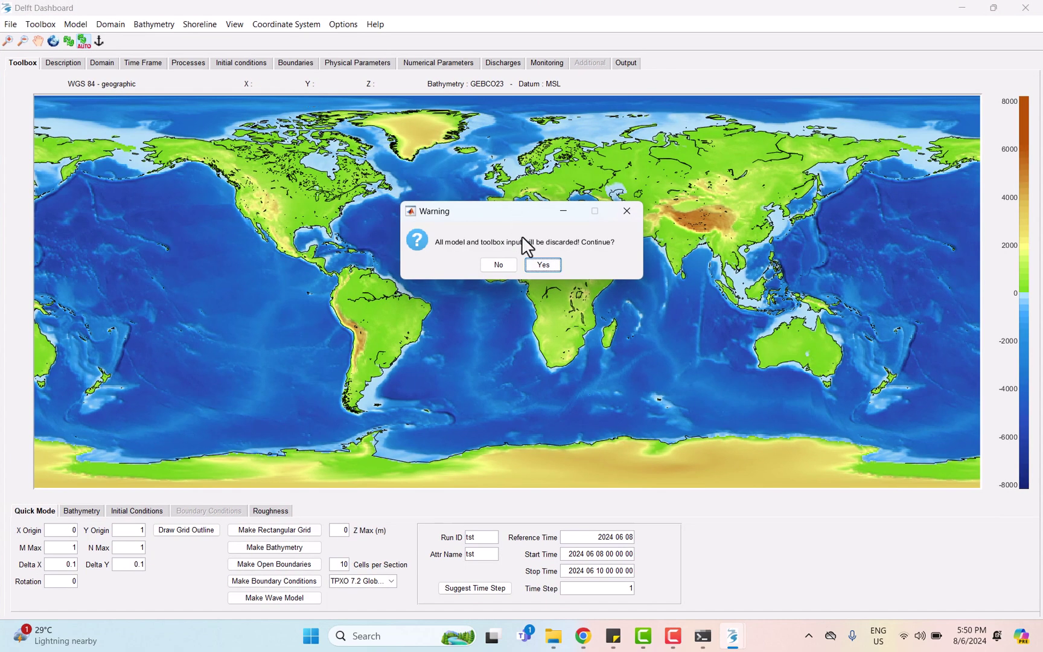
left_click(542, 265)
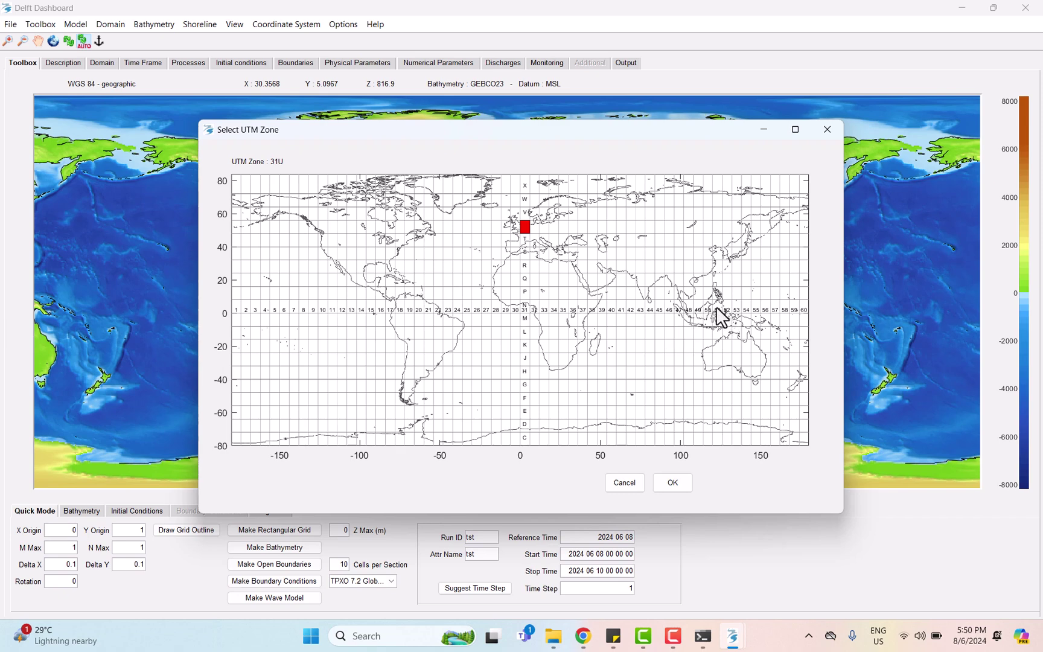
left_click(716, 278)
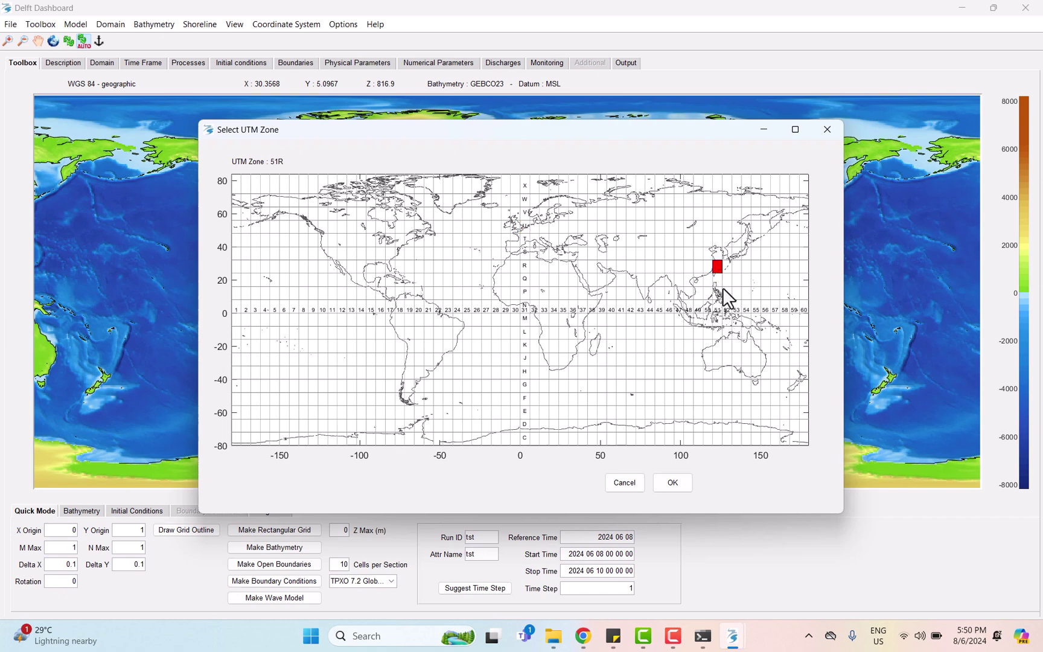
left_click(671, 485)
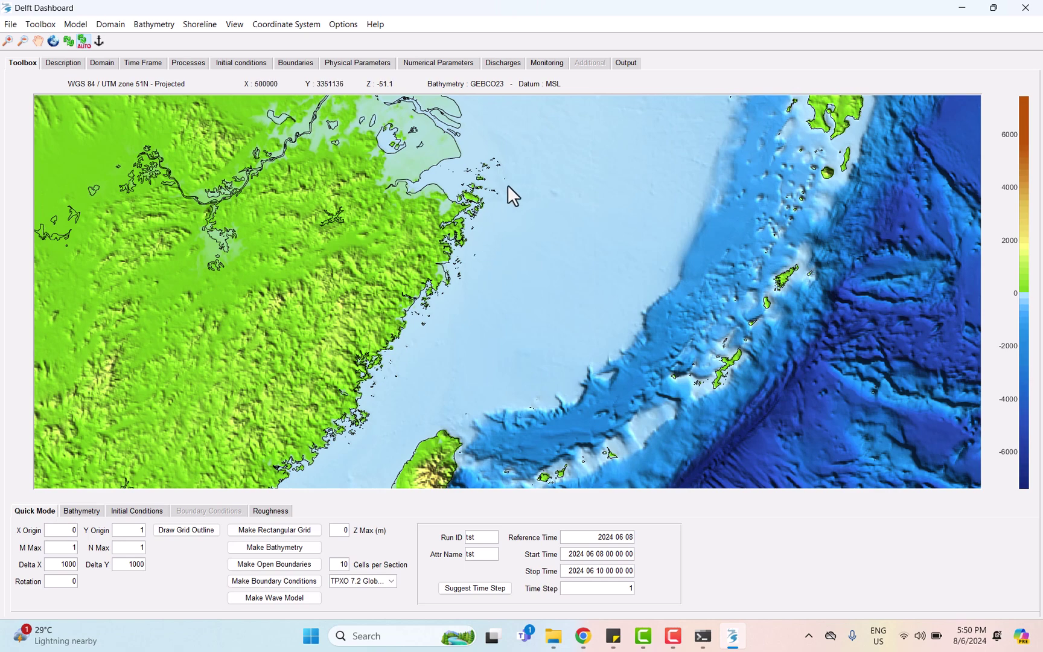
Step: Pan north and draw a grid outline box over the Zhejiang coast and estuary
left_click_drag(513, 208, 524, 337)
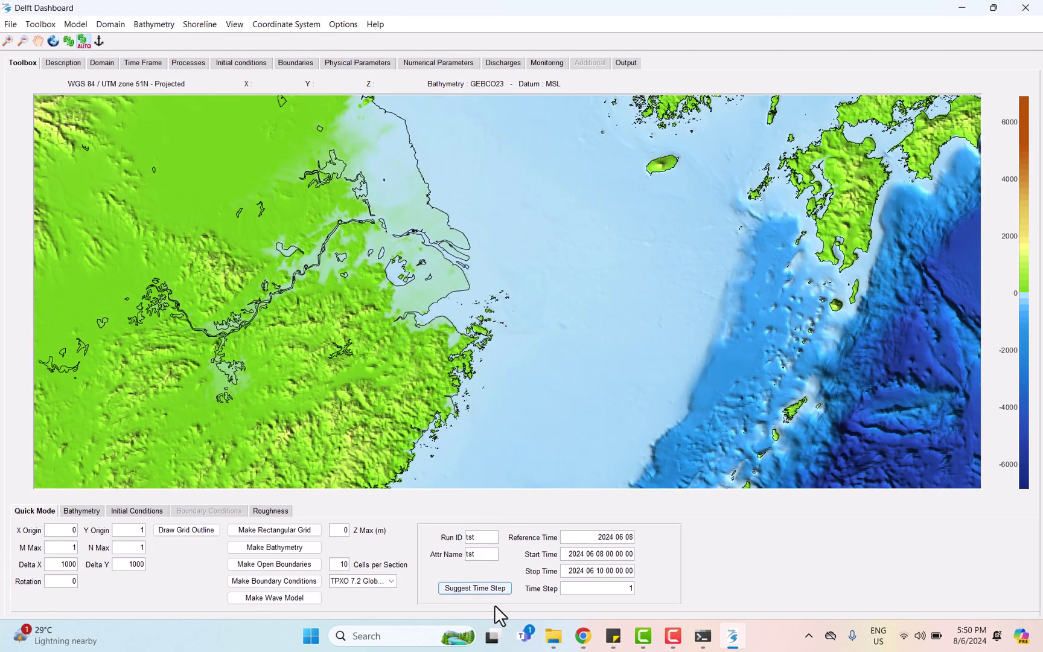
left_click(207, 539)
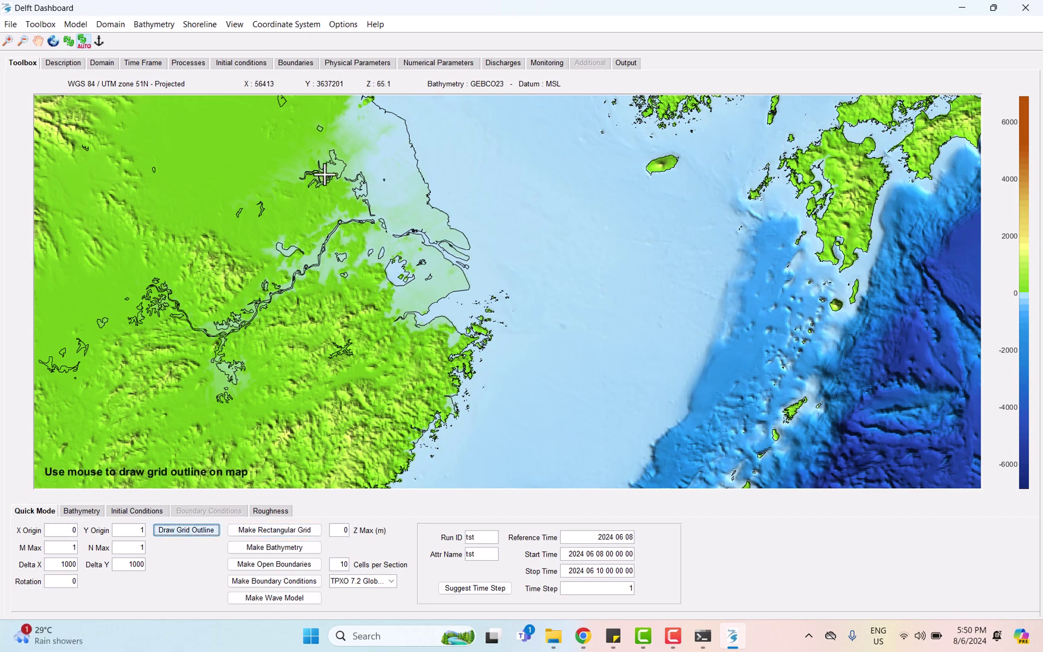
mouse_move(360, 205)
left_mouse_down()
mouse_move(508, 354)
mouse_move(530, 402)
mouse_move(547, 393)
left_mouse_up()
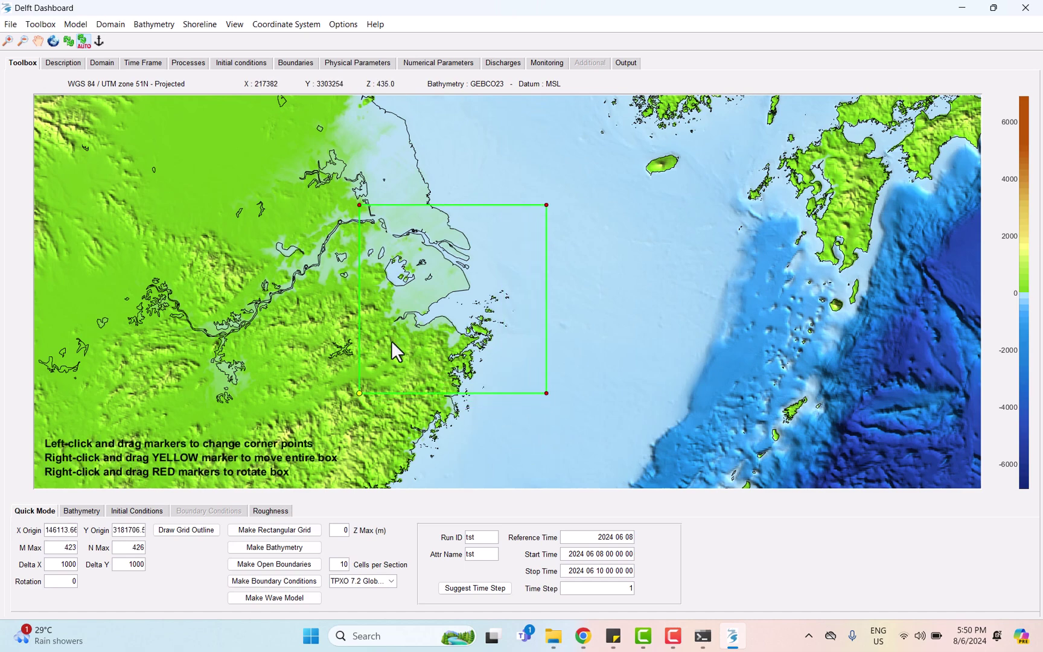
Step: Adjust the outline's corners until the grid measures 460 by 545 cells
left_click_drag(360, 393, 348, 392)
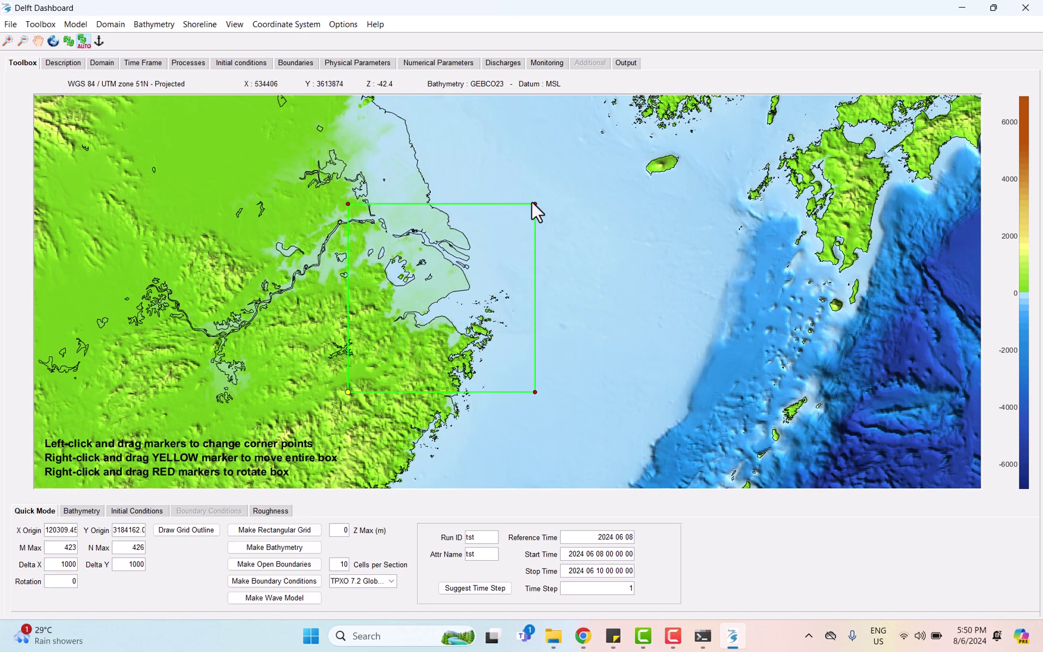
mouse_move(532, 204)
left_mouse_down()
mouse_move(345, 633)
mouse_move(212, 532)
mouse_move(349, 393)
mouse_move(162, 382)
mouse_move(220, 401)
mouse_move(204, 380)
left_mouse_up()
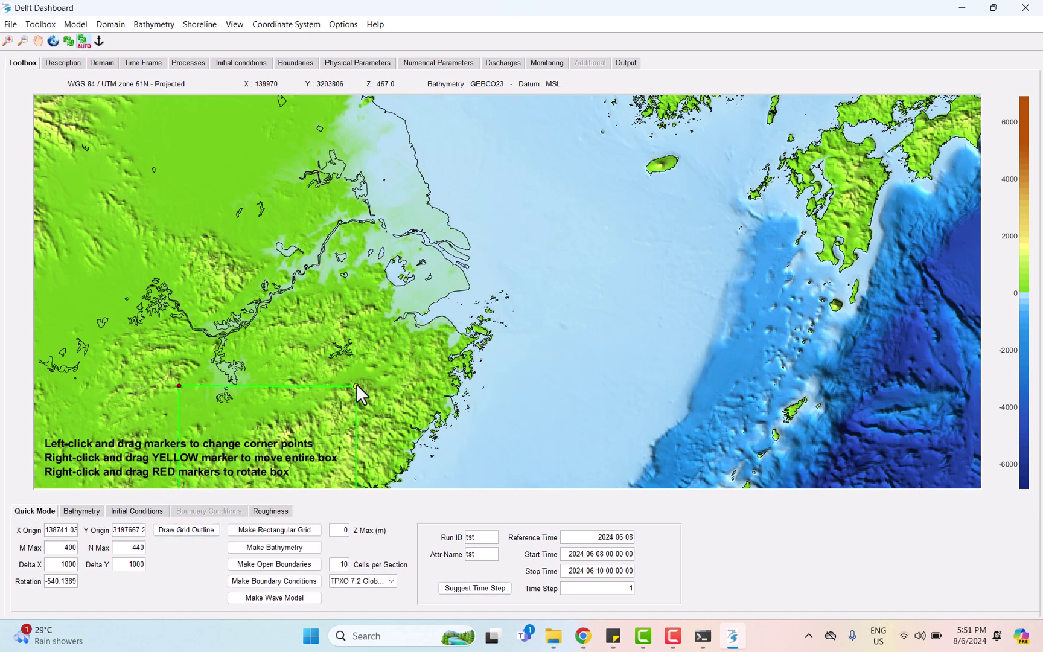
left_click_drag(356, 389, 577, 149)
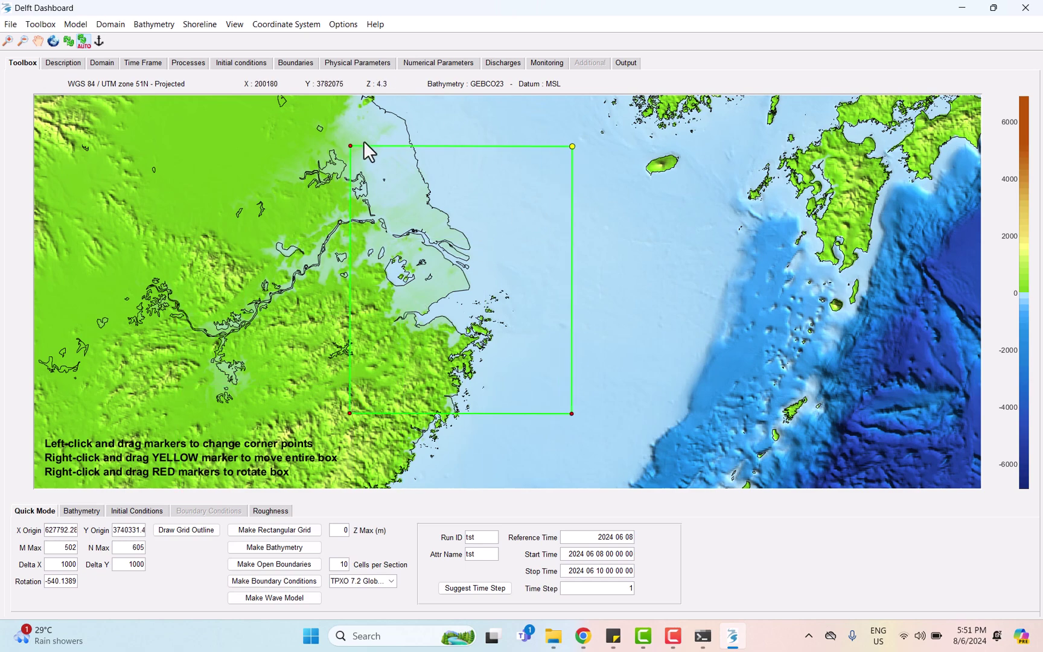
left_click_drag(365, 146, 359, 158)
mouse_move(572, 147)
left_mouse_down()
mouse_move(552, 185)
mouse_move(568, 174)
left_mouse_up()
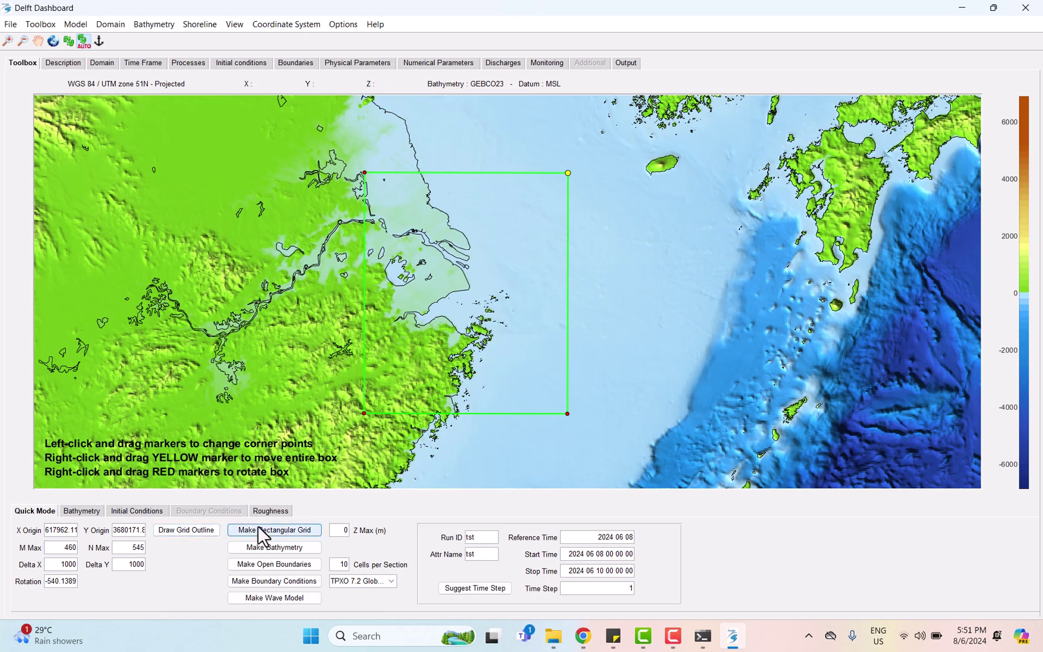
Step: Generate the rectangular grid from the outline and save it under the name zhejiang
left_click(264, 532)
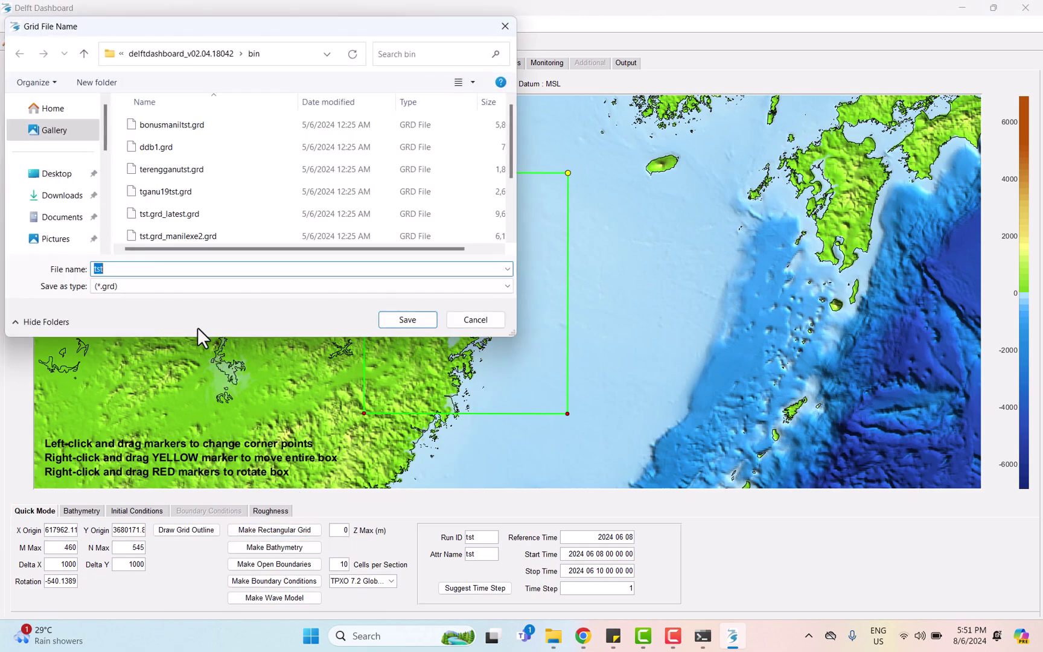
type("zhej")
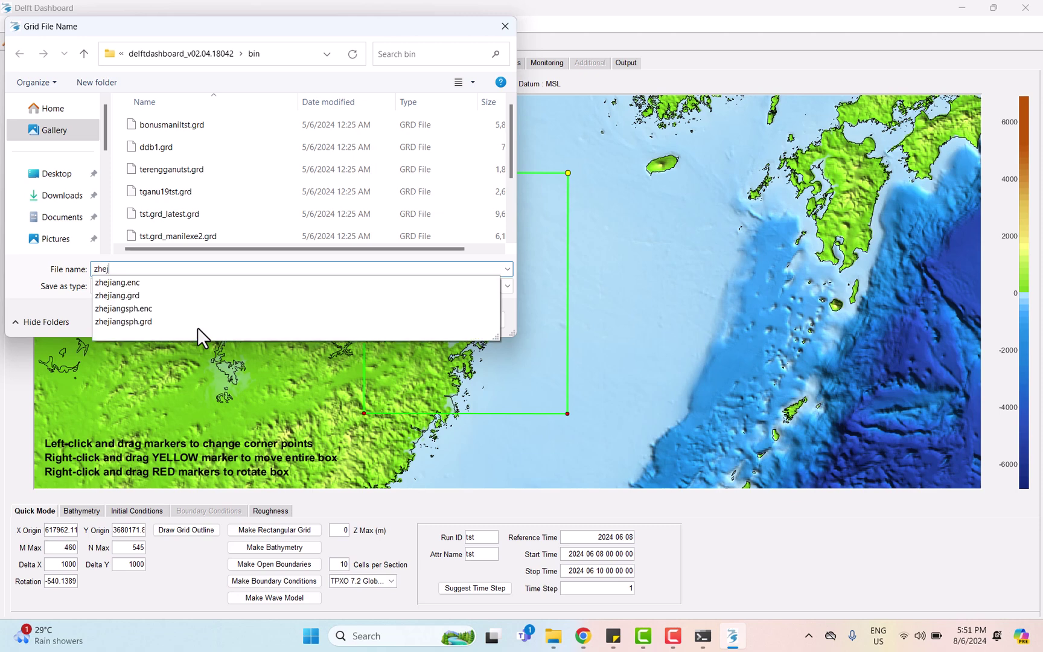
type("iang.")
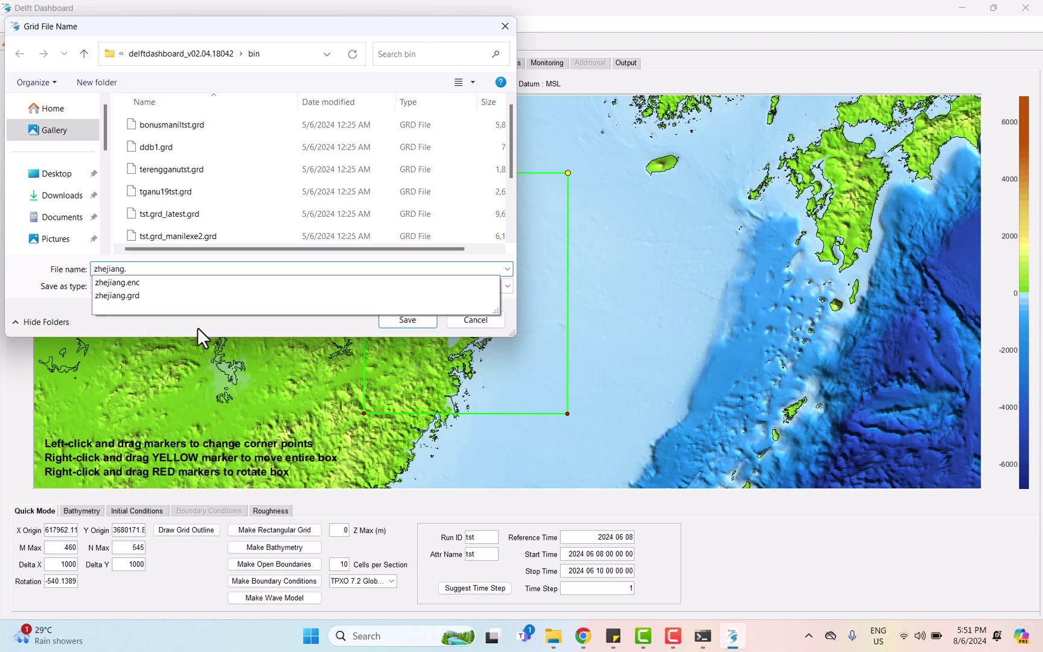
key("Return")
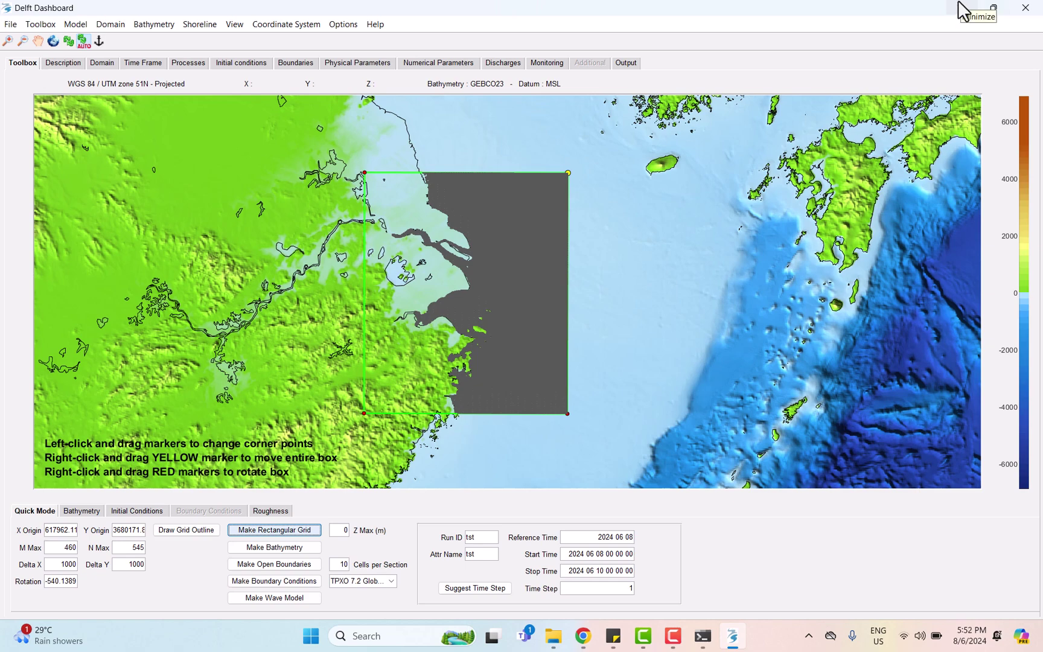
Step: Minimize Delft Dashboard, its console and File Explorer, then launch Delft3D 4.04.02
left_click(963, 11)
left_click(776, 69)
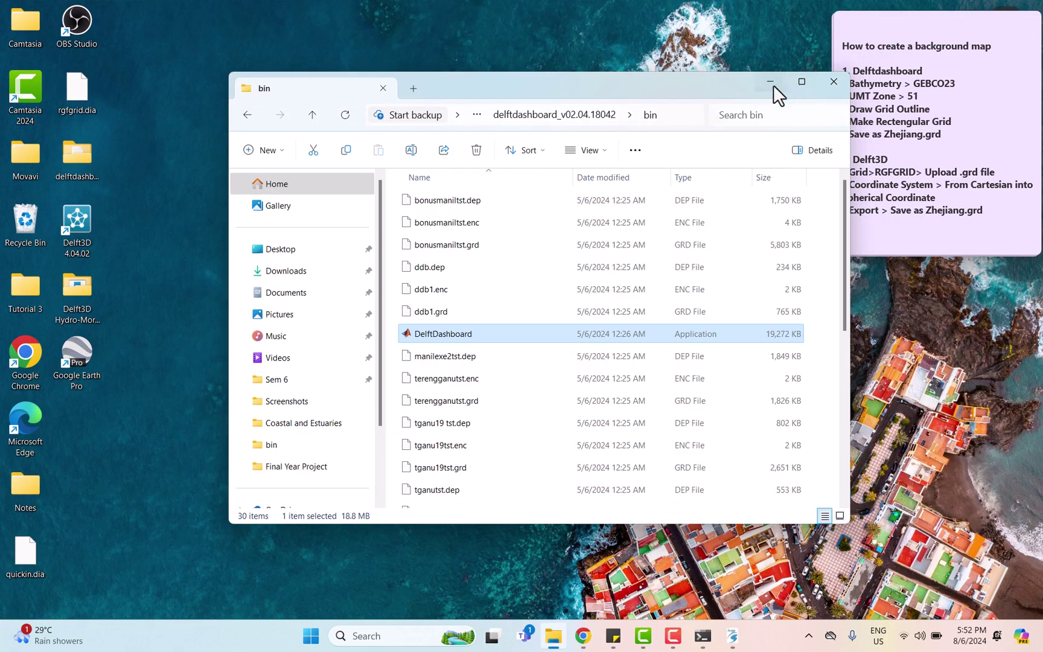
left_click(773, 83)
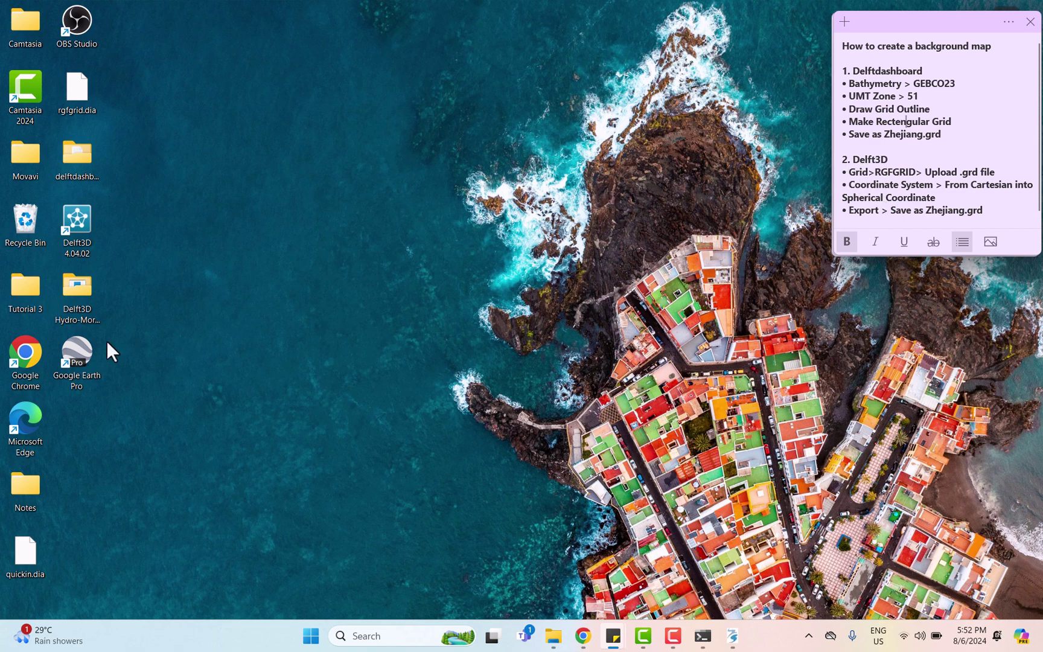
double_click(84, 227)
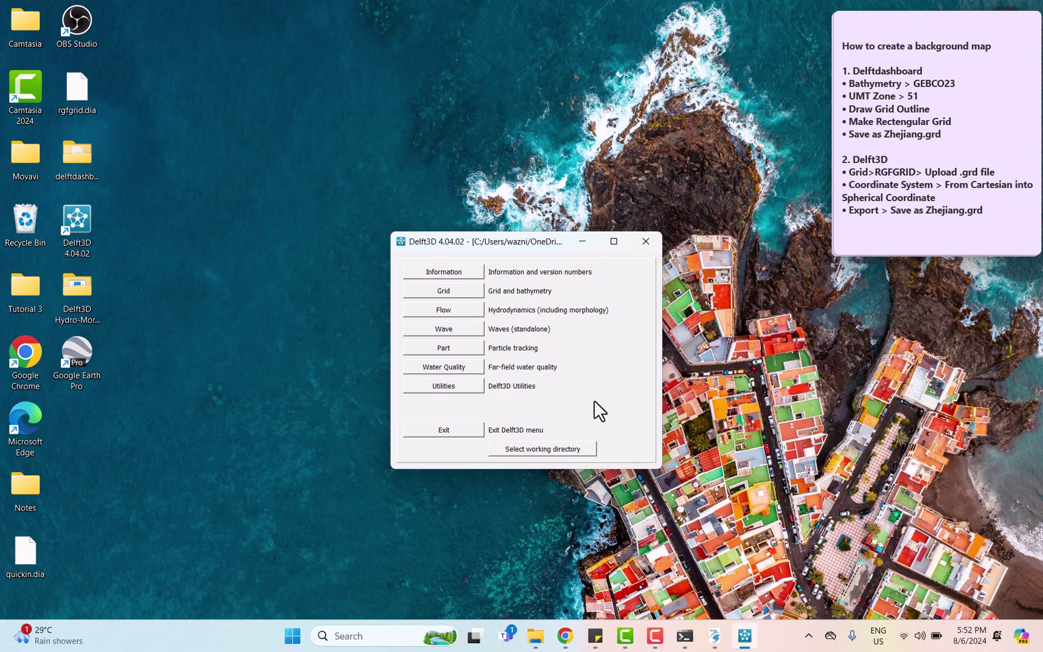
Step: Launch RGFGRID from the Grid module and choose File > Import > Grid (Delft3D-FLOW)
left_click(430, 291)
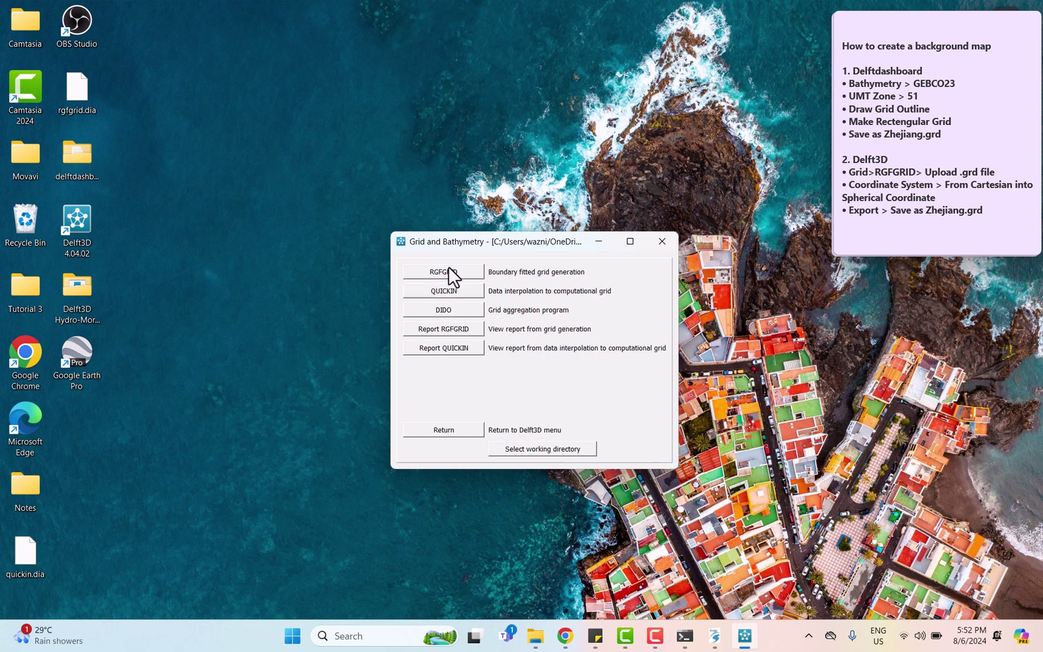
left_click(457, 266)
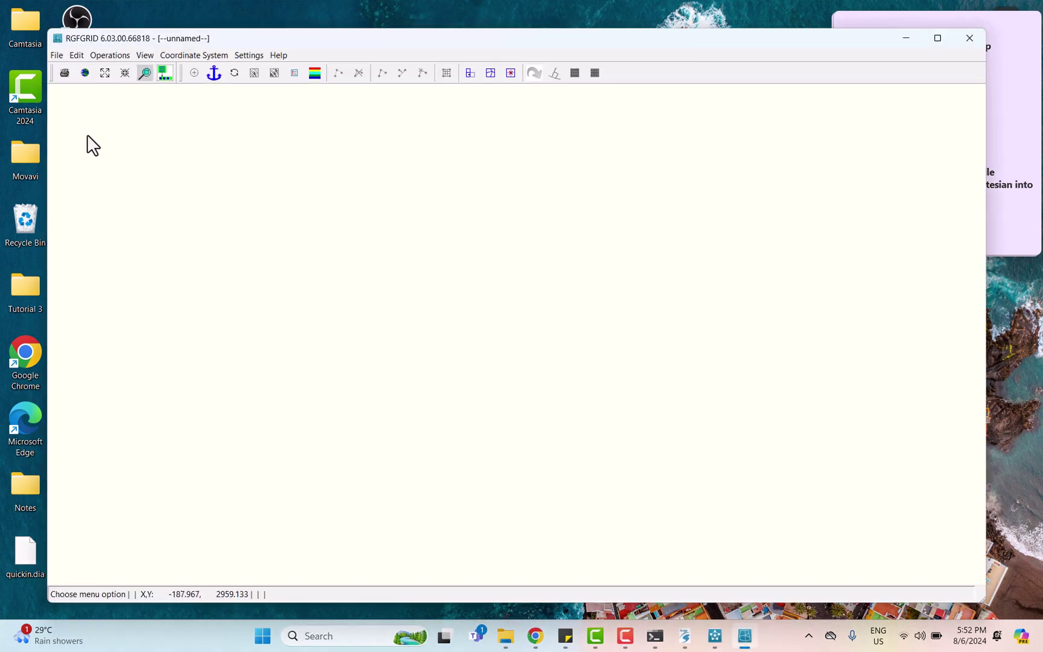
left_click(57, 55)
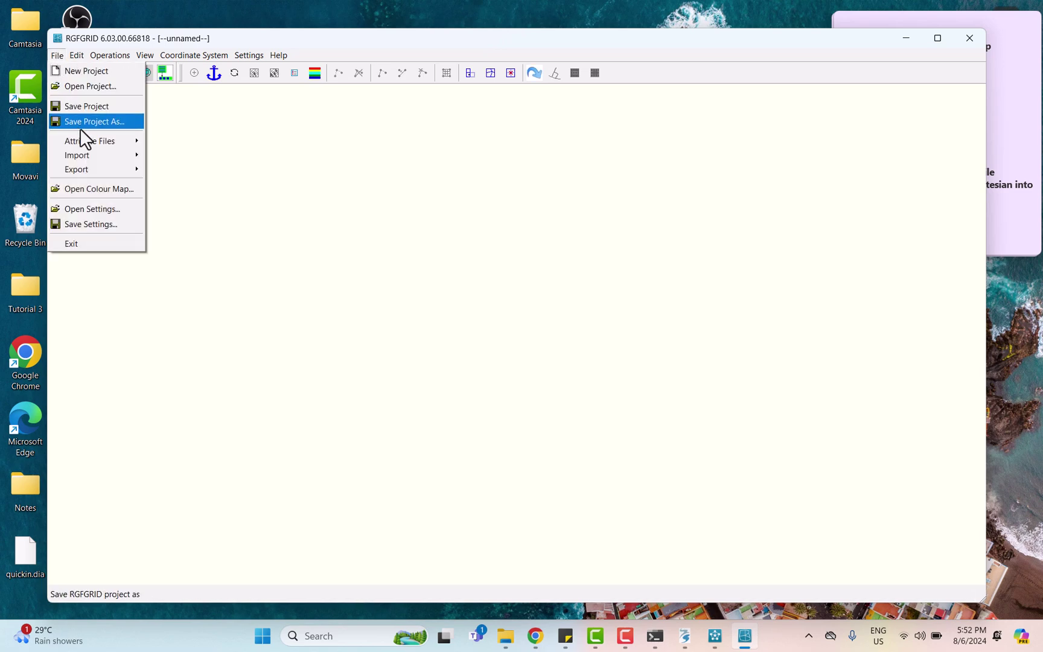
mouse_move(93, 156)
left_click(178, 158)
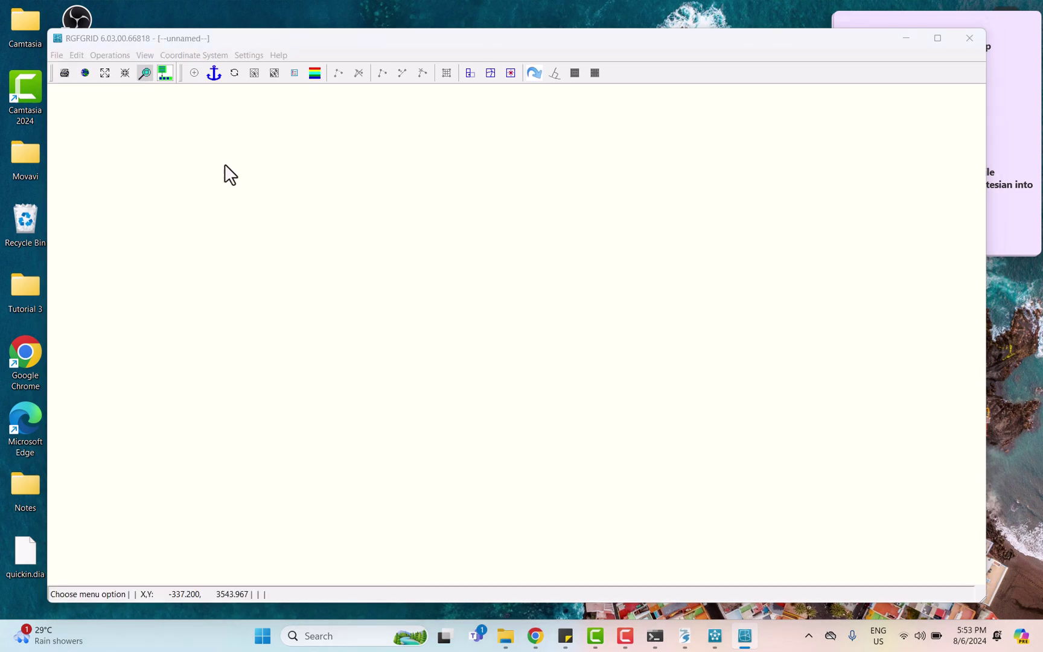
Step: Browse to delftdashboard_v02.04.18042\bin and load the zhejiang..grd grid
double_click(289, 206)
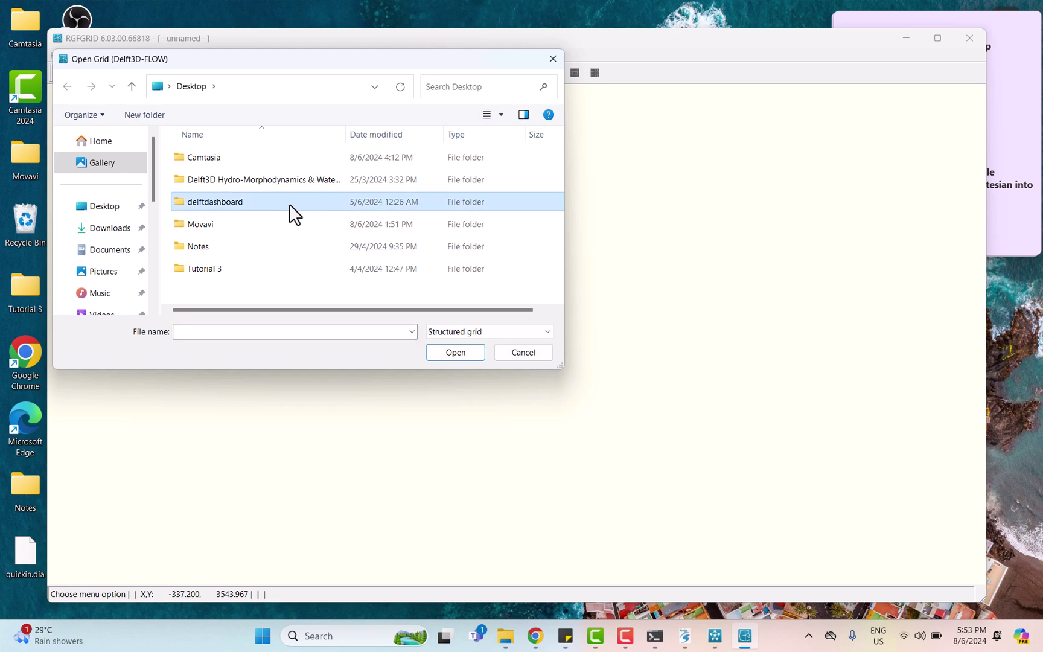
double_click(287, 199)
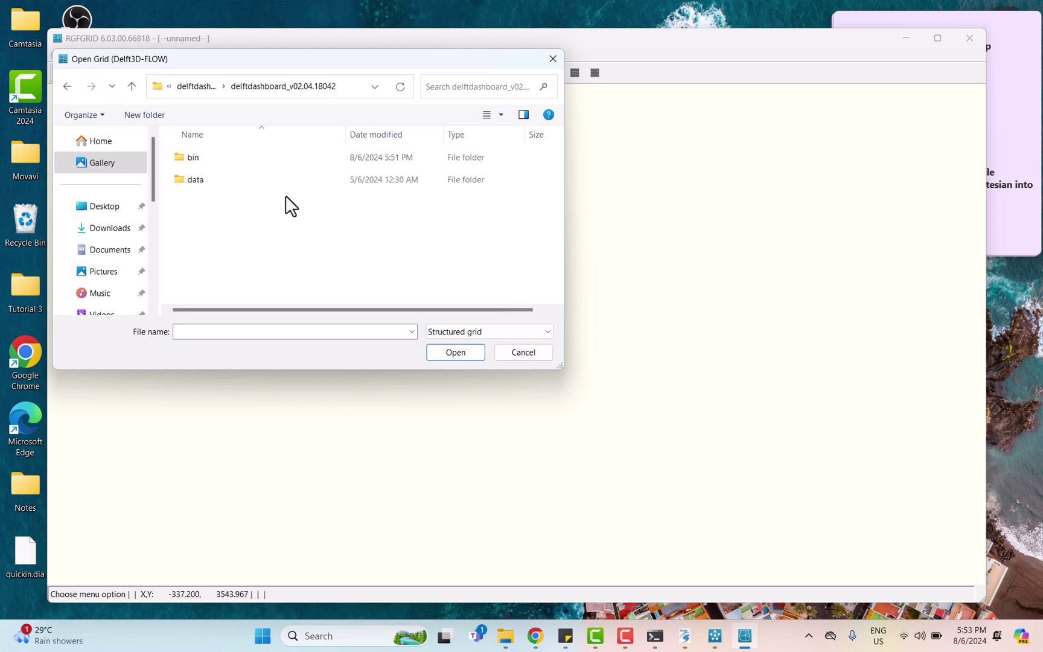
double_click(281, 160)
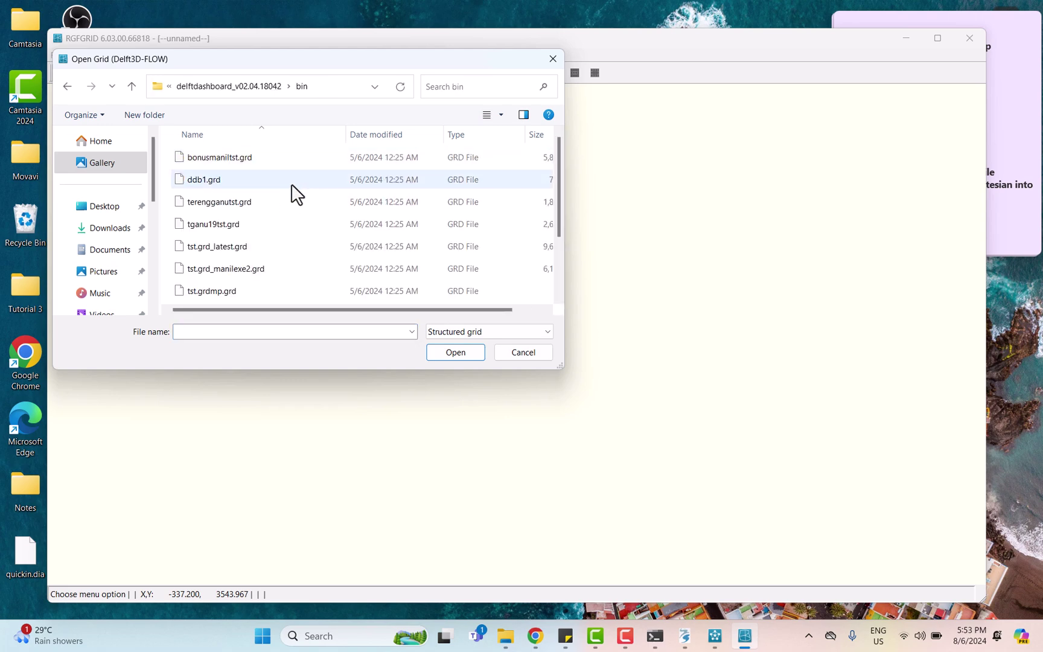
scroll(284, 241, "down", 2)
scroll(277, 264, "up", 1)
scroll(274, 265, "down", 1)
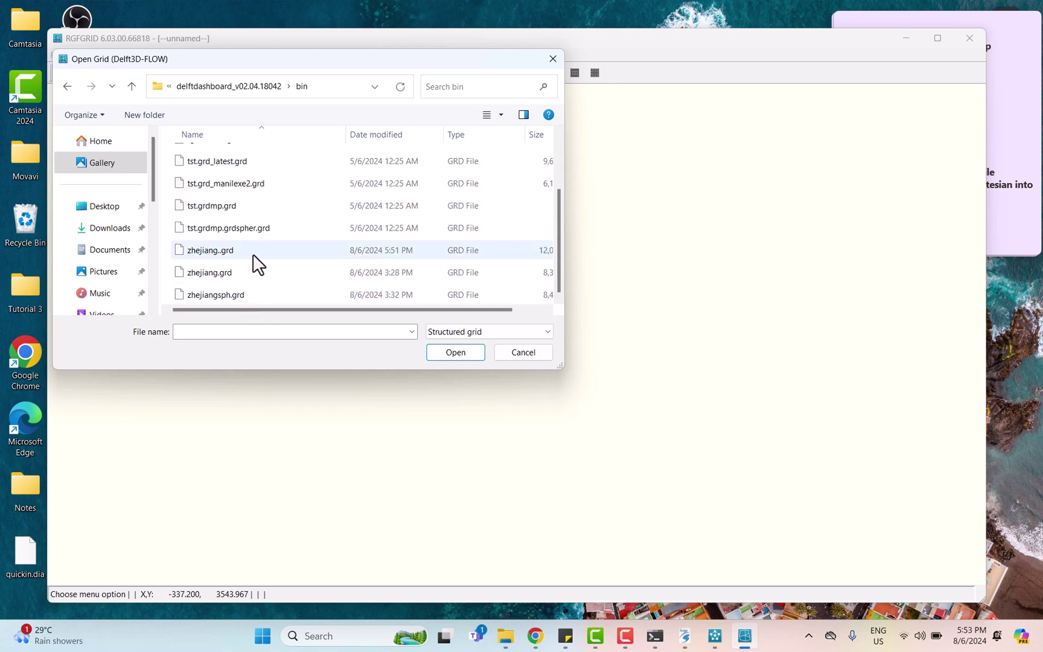
left_click(254, 255)
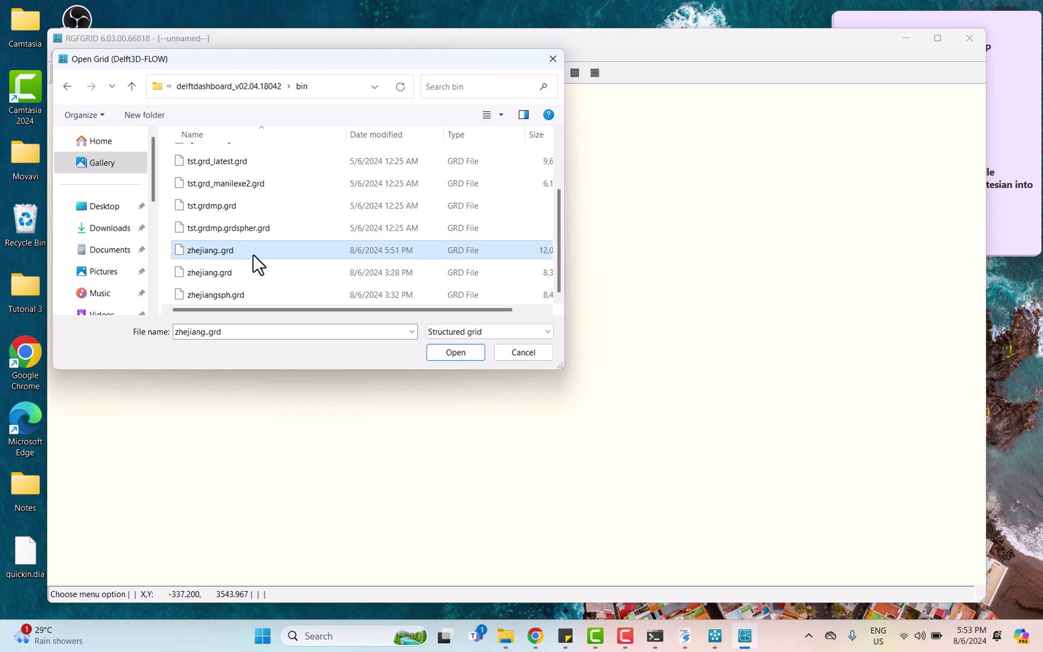
left_click(451, 352)
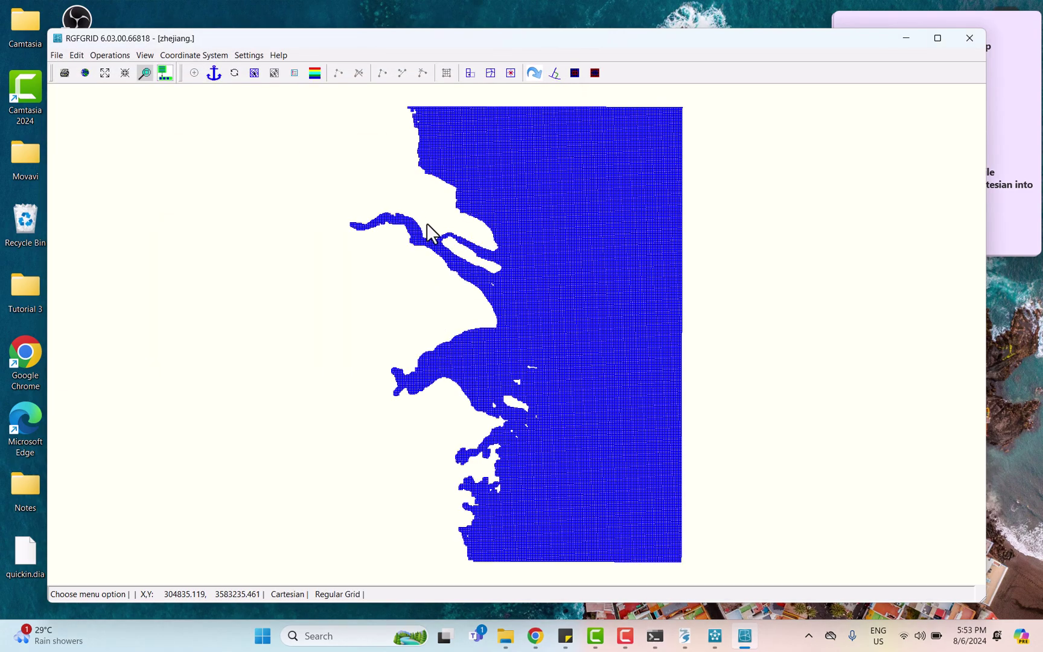
Step: Convert the grid from UTM zone 51 Cartesian to spherical, with coordinate system 1 and label Spherical 1
left_click(203, 55)
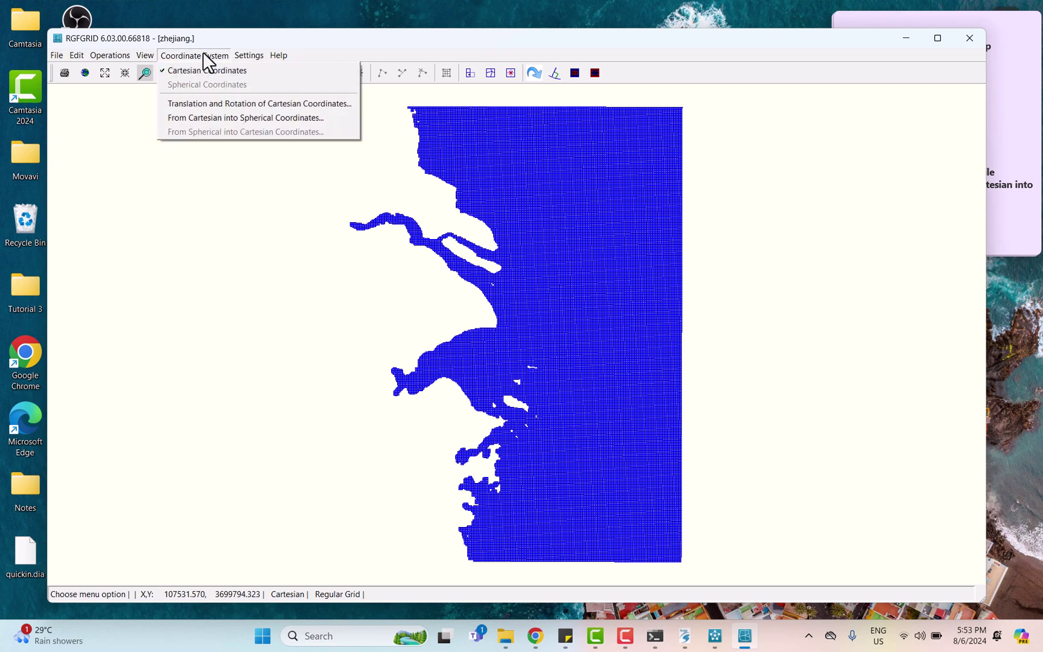
left_click(227, 118)
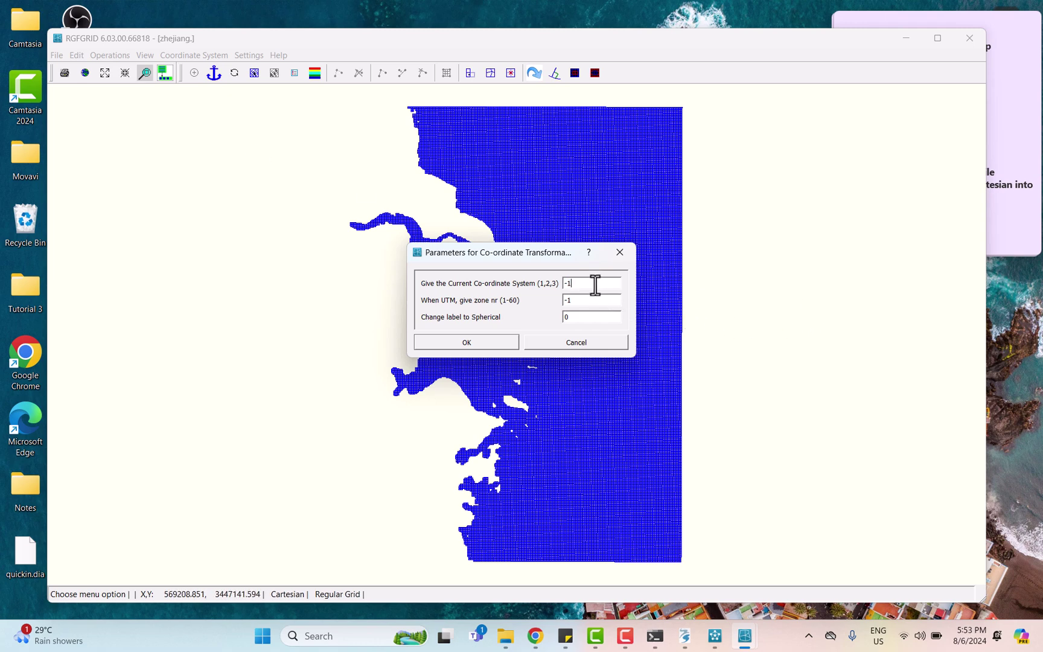
left_click_drag(595, 285, 554, 282)
type("1")
left_click(585, 316)
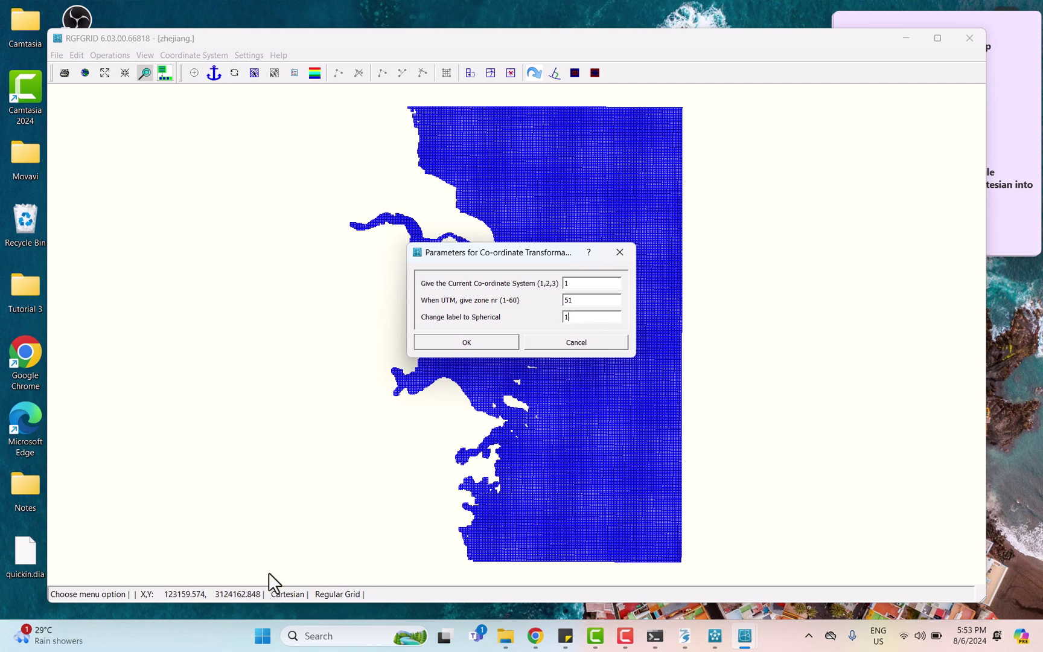
left_click(473, 342)
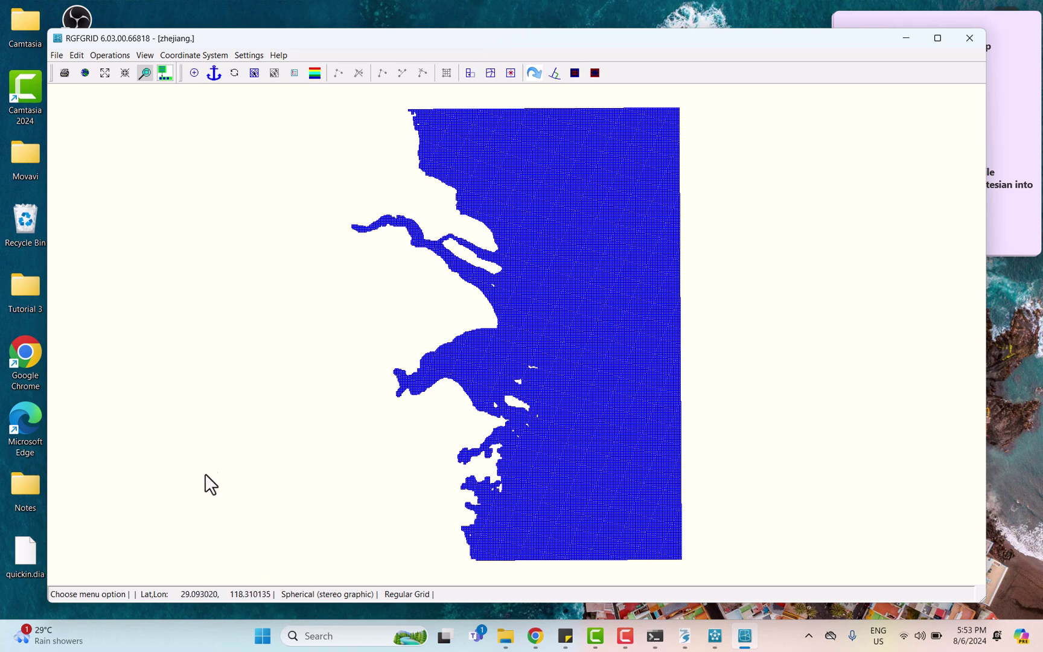
Step: Export the spherical grid in Delft3D-FLOW format as zhejiang.sph
left_click(58, 56)
mouse_move(121, 164)
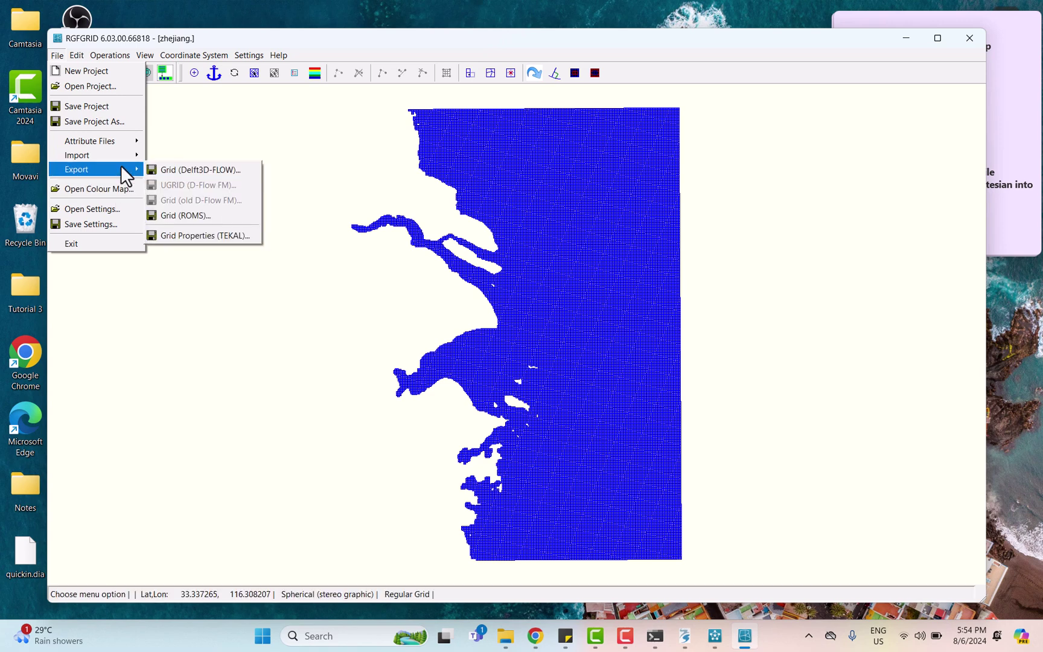
left_click(158, 166)
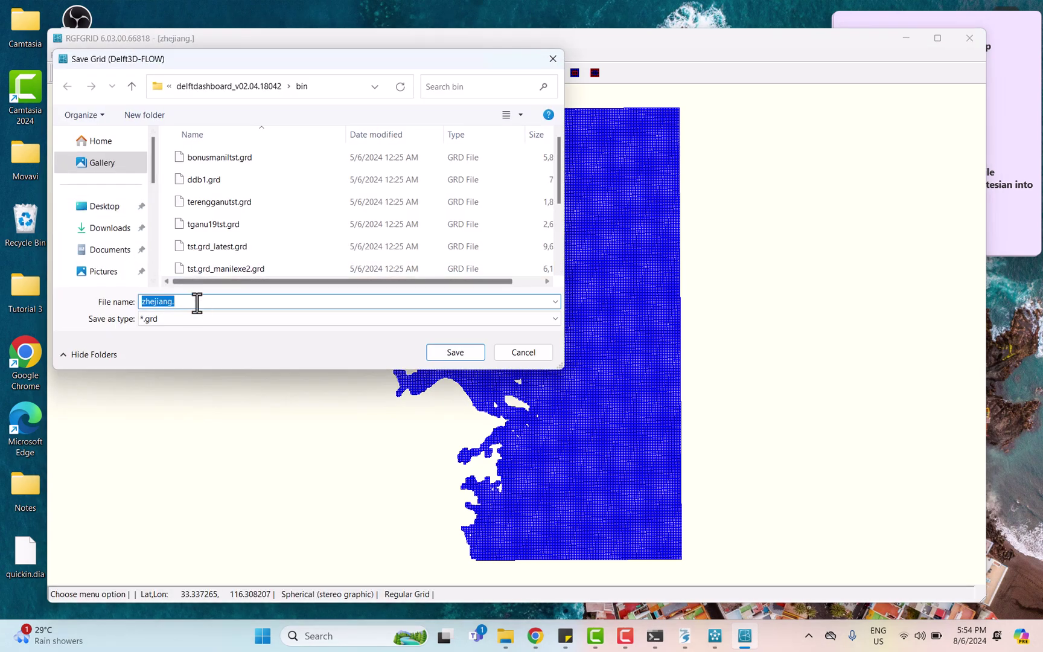
left_click(196, 301)
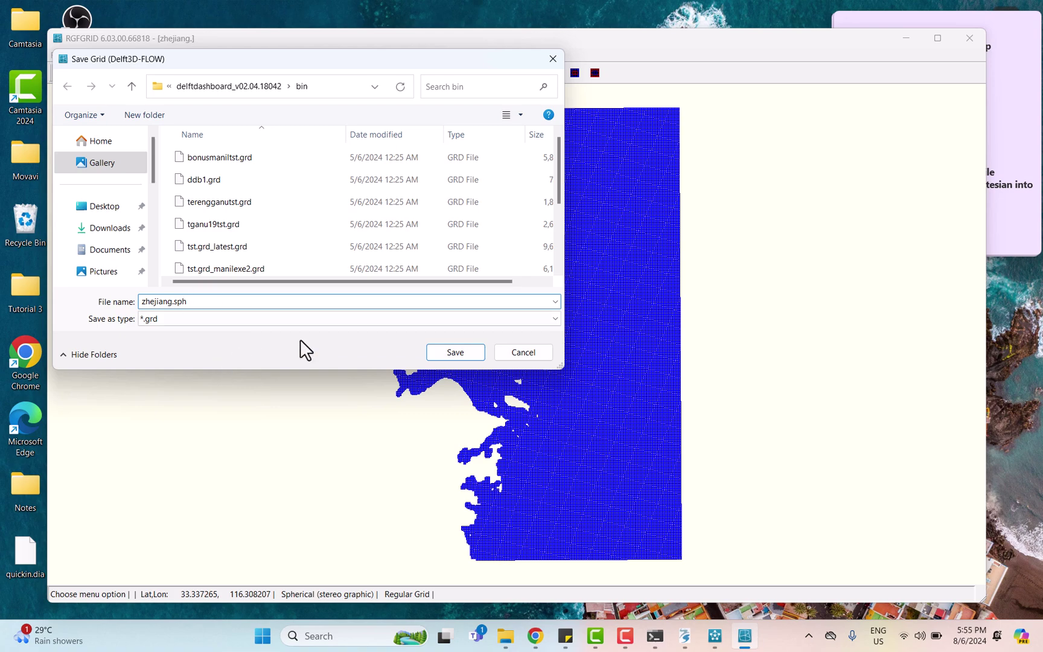
left_click(455, 352)
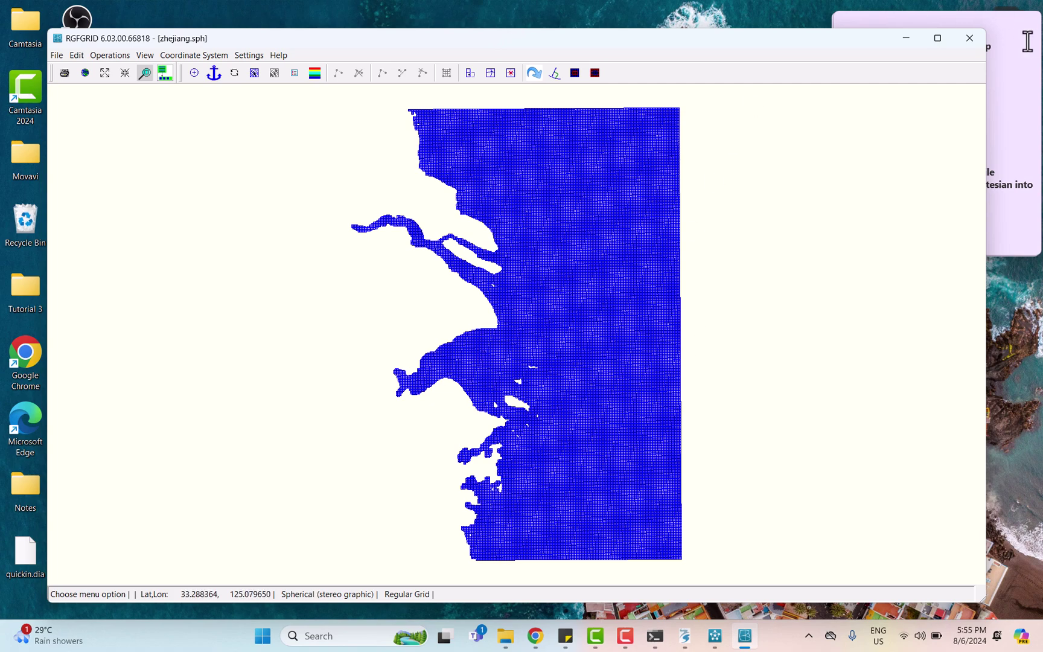
Step: Minimize RGFGRID, close the first sticky note, and launch QUICKPLOT from the Wave tools
left_click(912, 39)
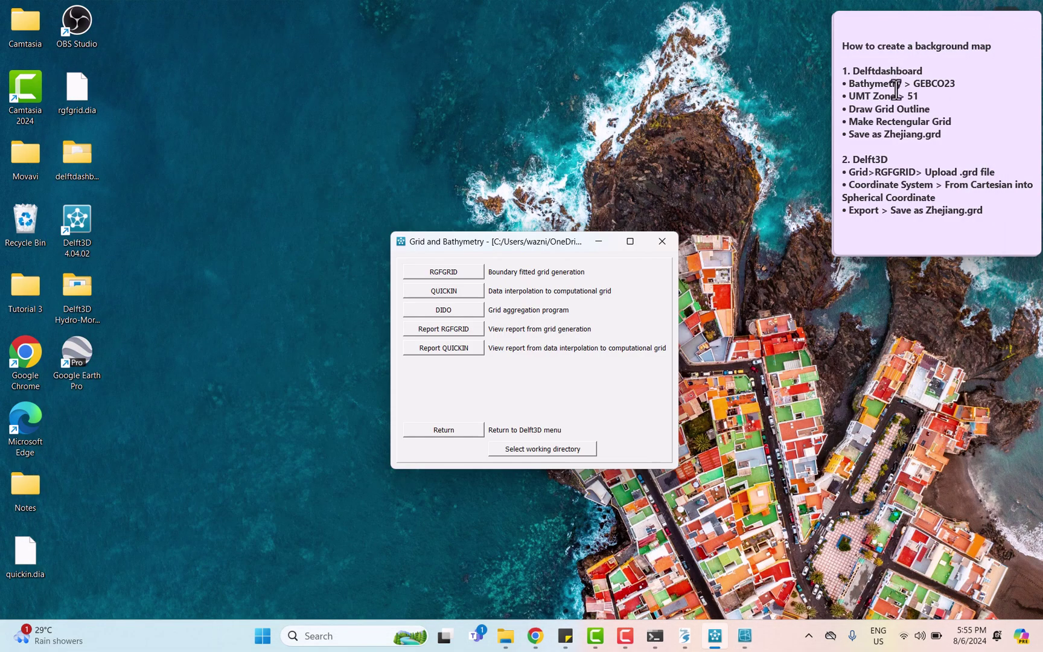
left_click(1007, 38)
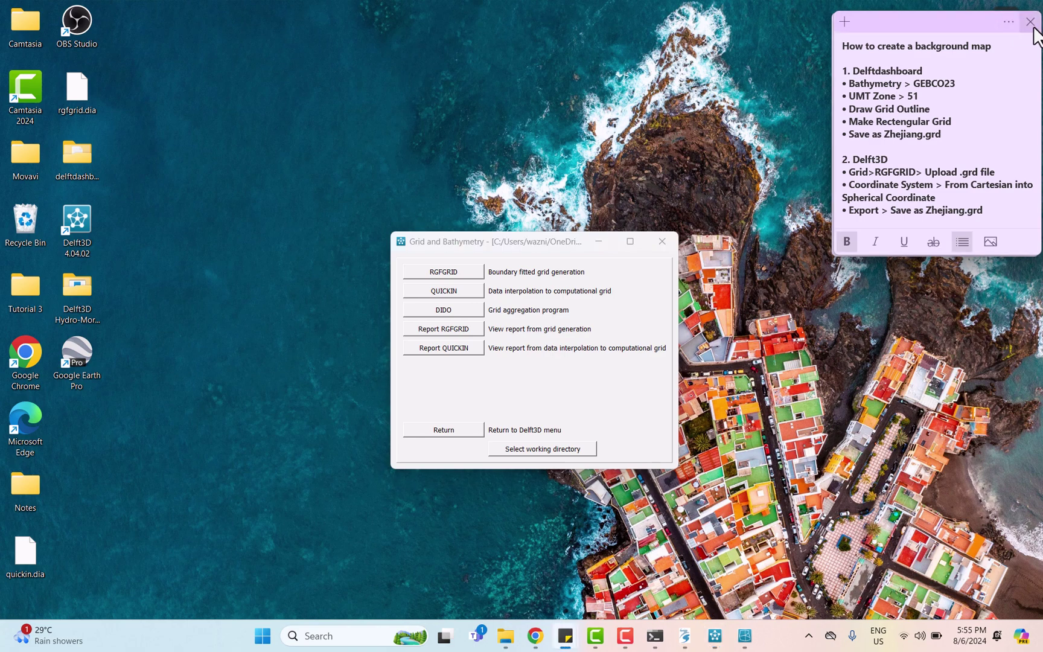
left_click(1030, 22)
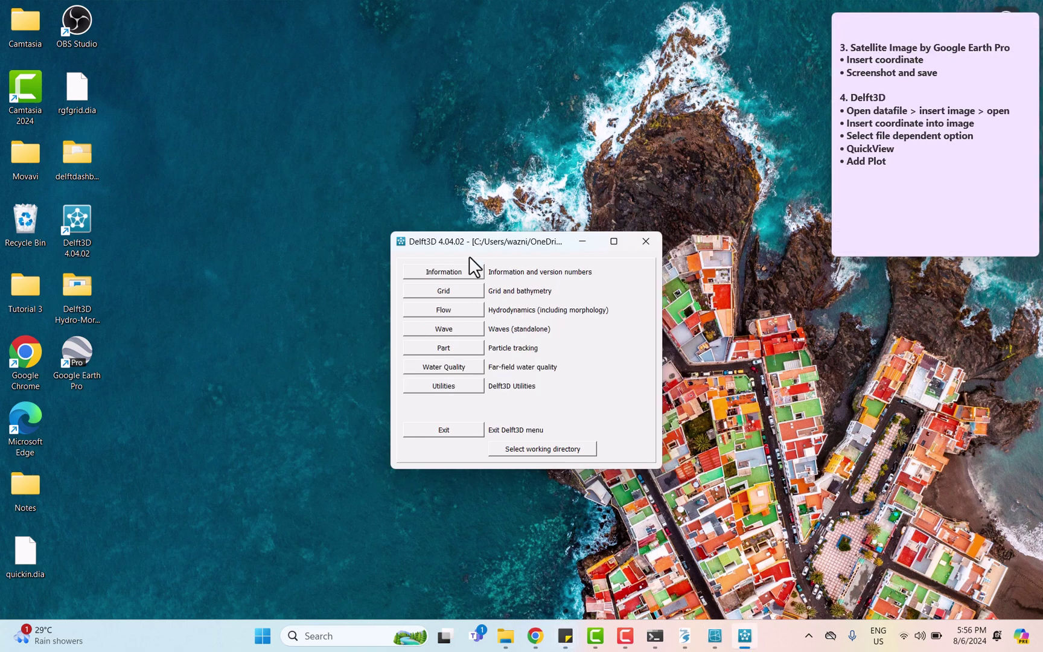
left_click(445, 328)
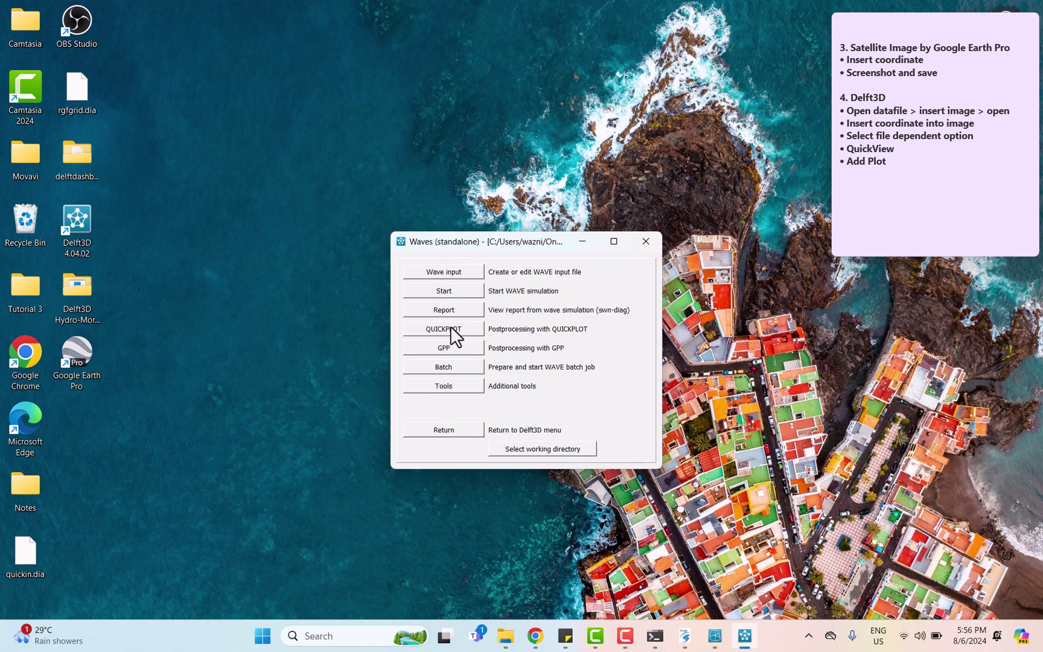
left_click(451, 329)
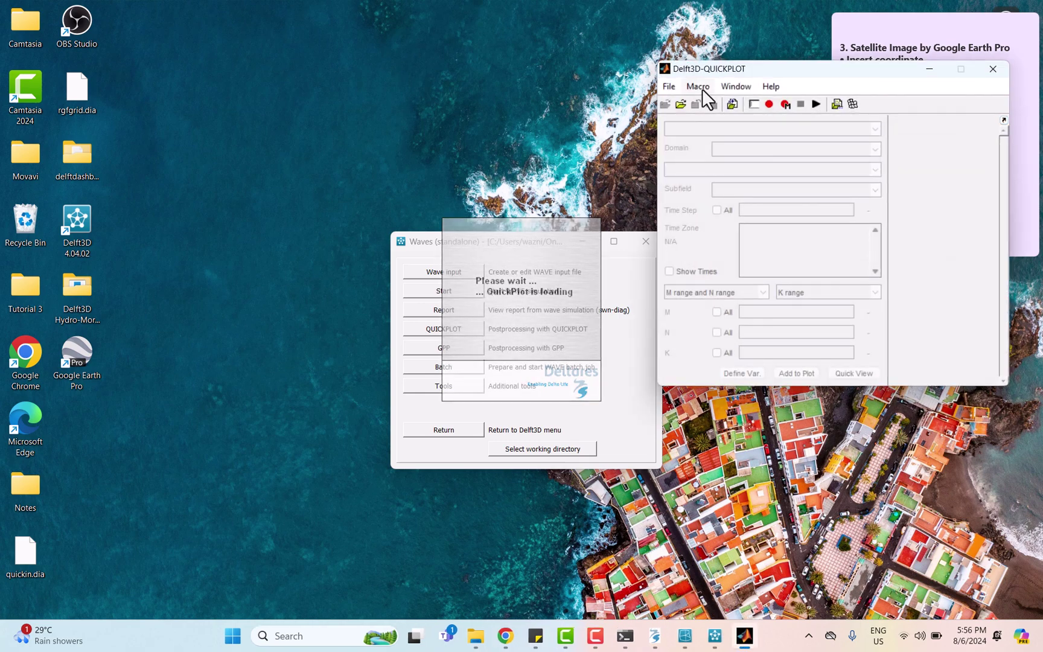
Step: Move QUICKPLOT lower and browse the open-file dialog to delftdashboard_v02.04.18042\bin
left_click(661, 88)
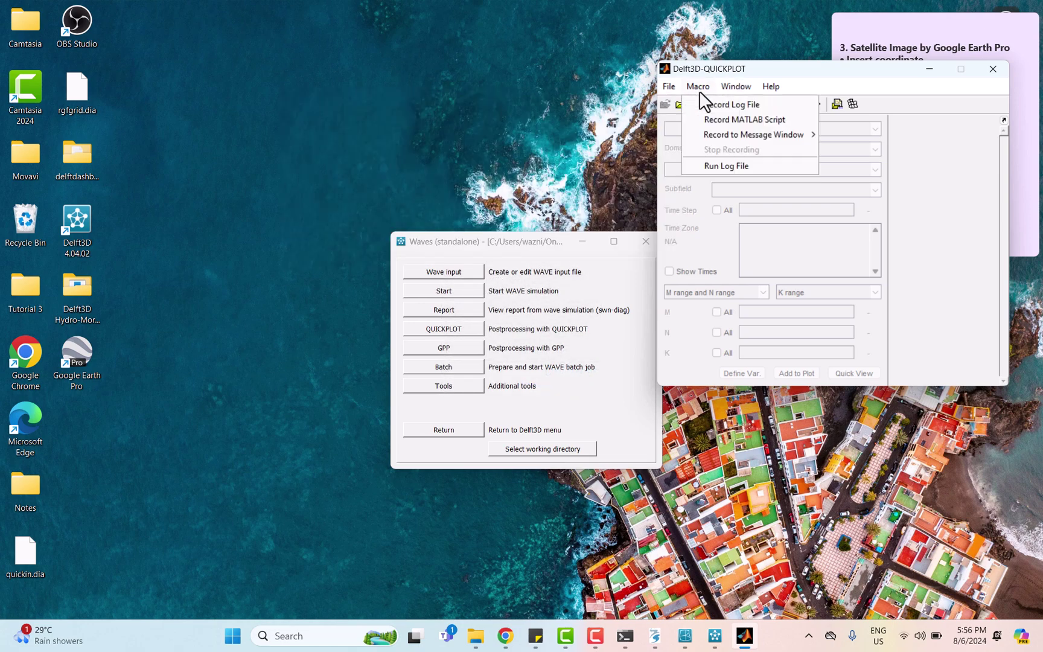
mouse_move(739, 84)
left_click_drag(753, 76, 566, 124)
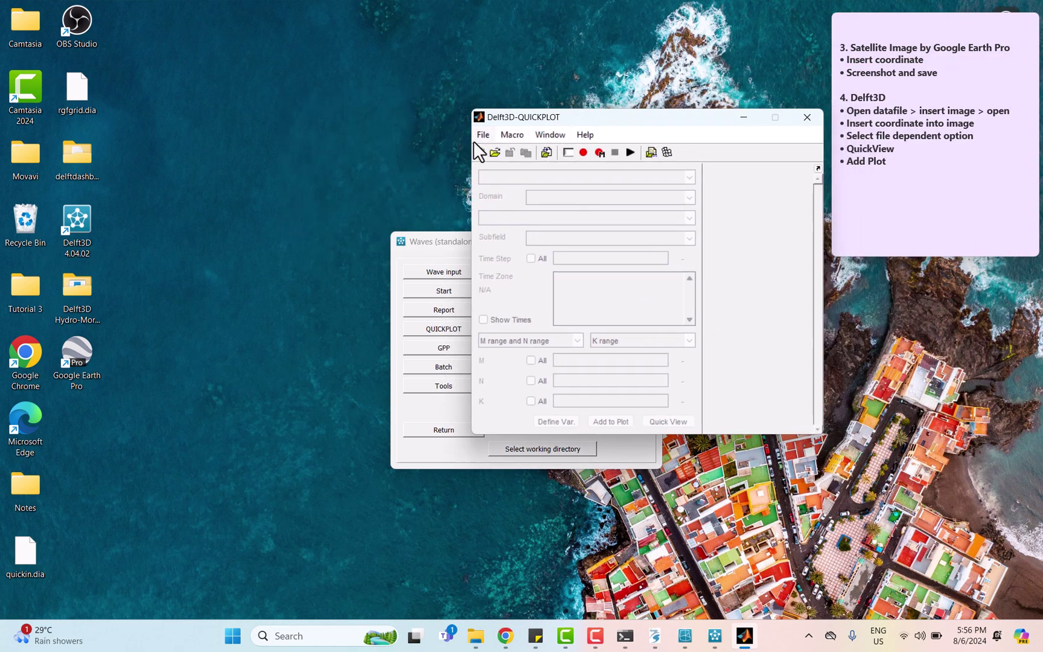
left_click(483, 135)
left_click(505, 152)
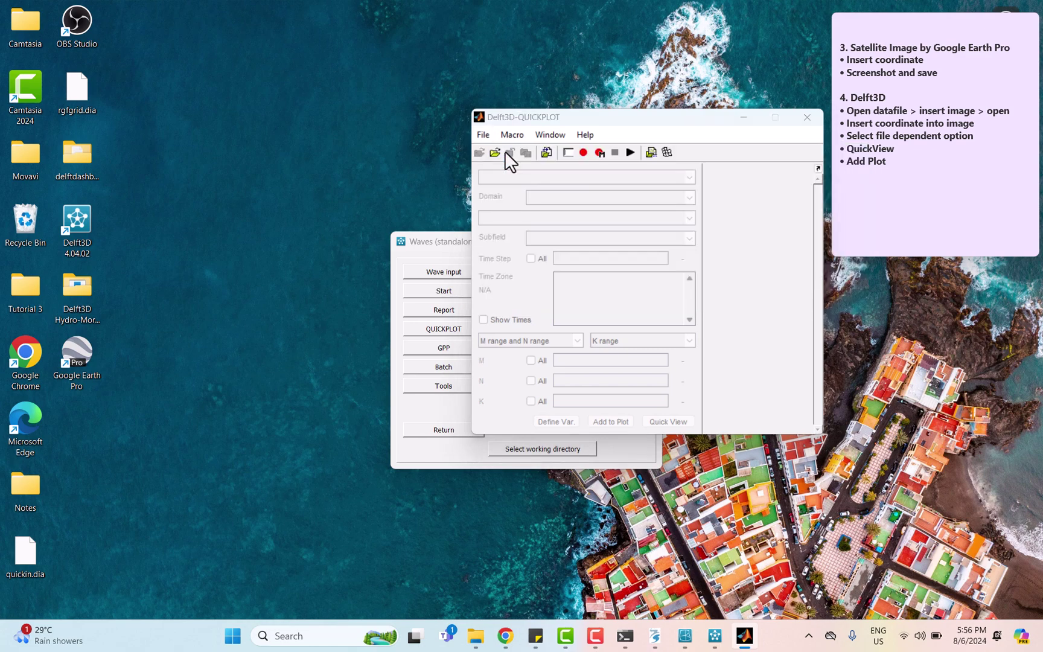
double_click(620, 280)
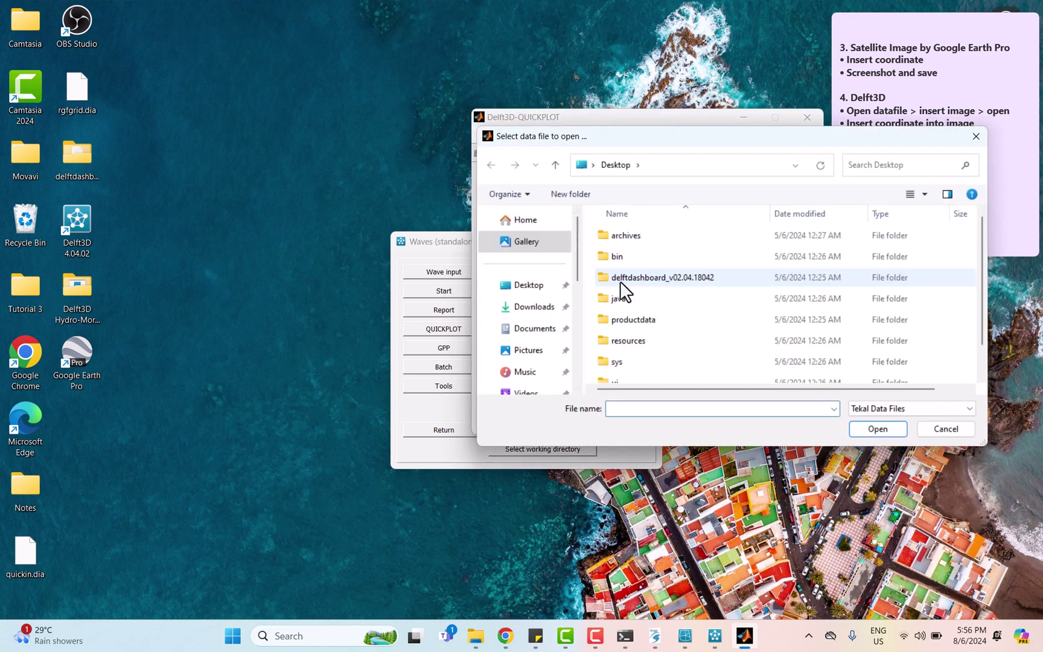
double_click(618, 275)
left_click(615, 238)
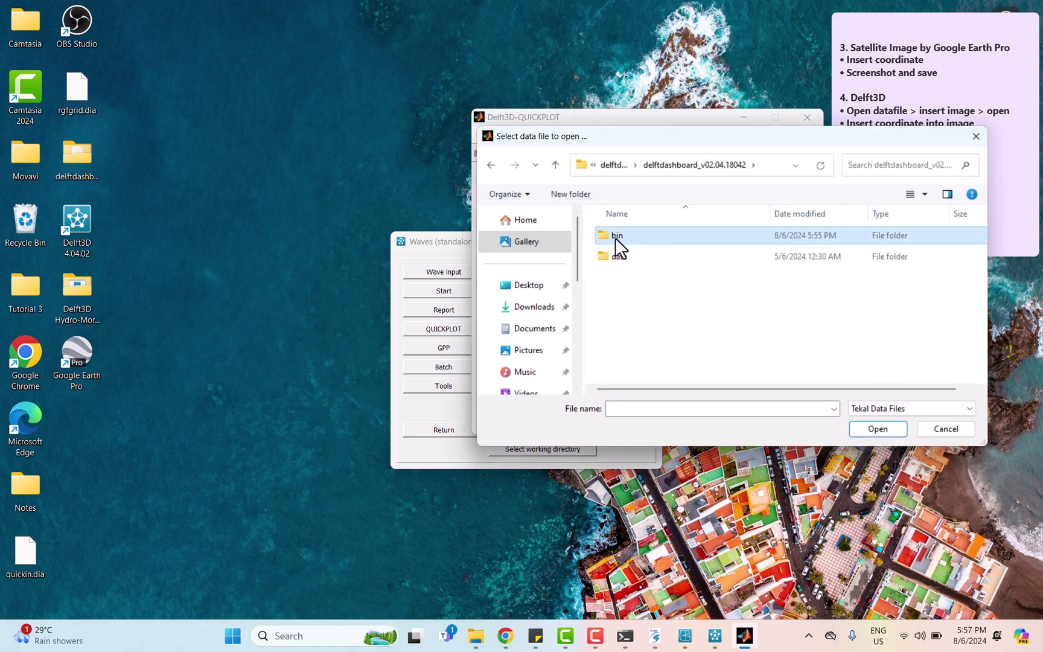
double_click(615, 237)
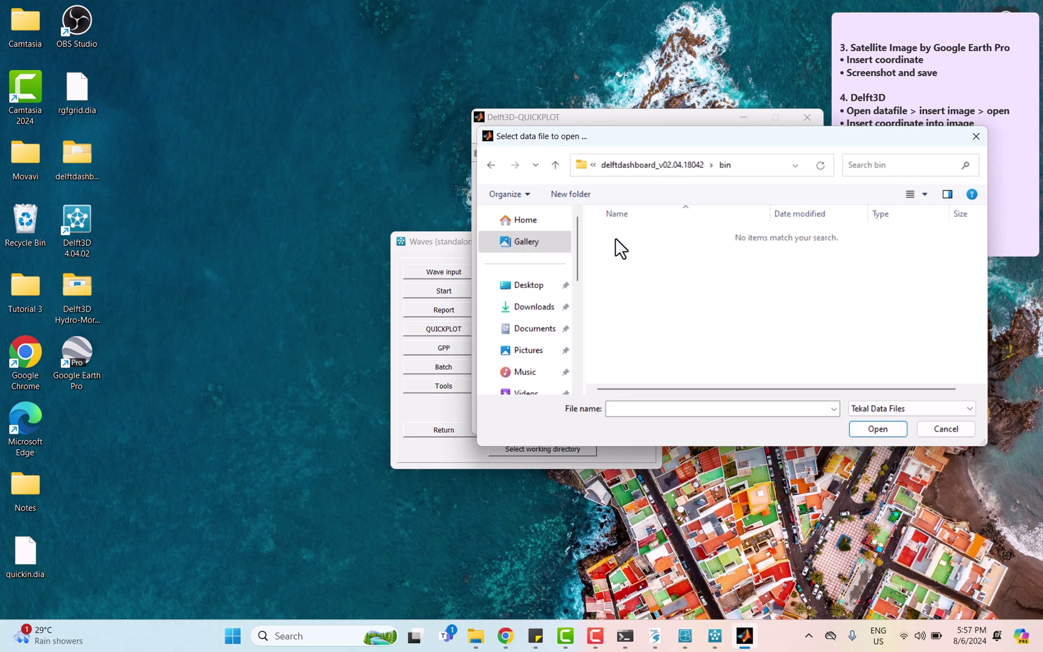
Step: Show All Files and open the zhejiangsph.grd grid file
left_click(887, 409)
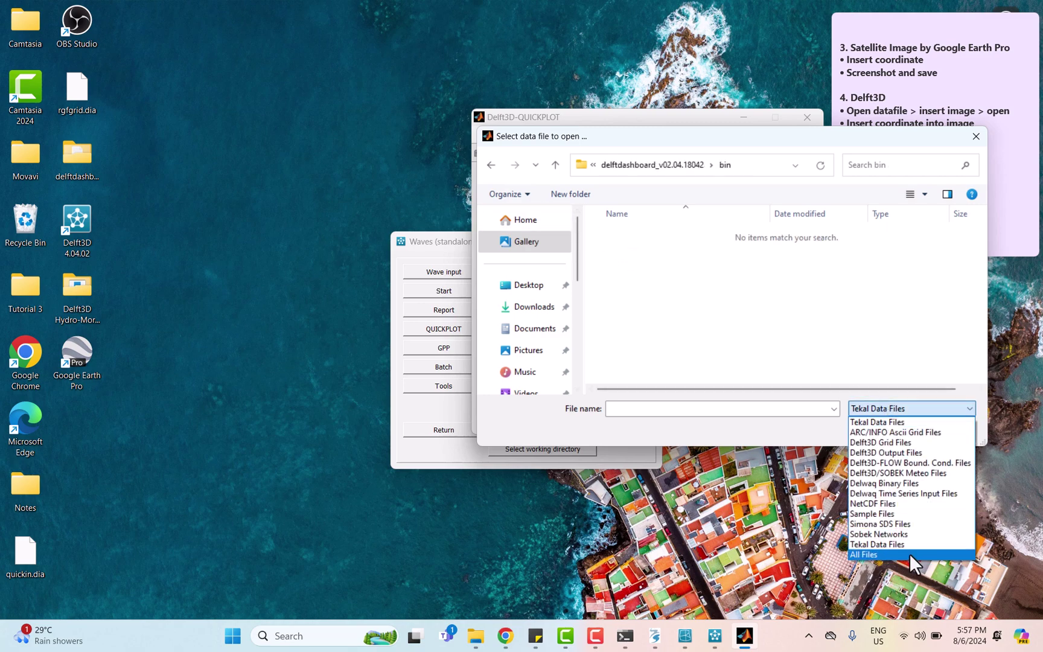
left_click(910, 553)
scroll(711, 311, "down", 10)
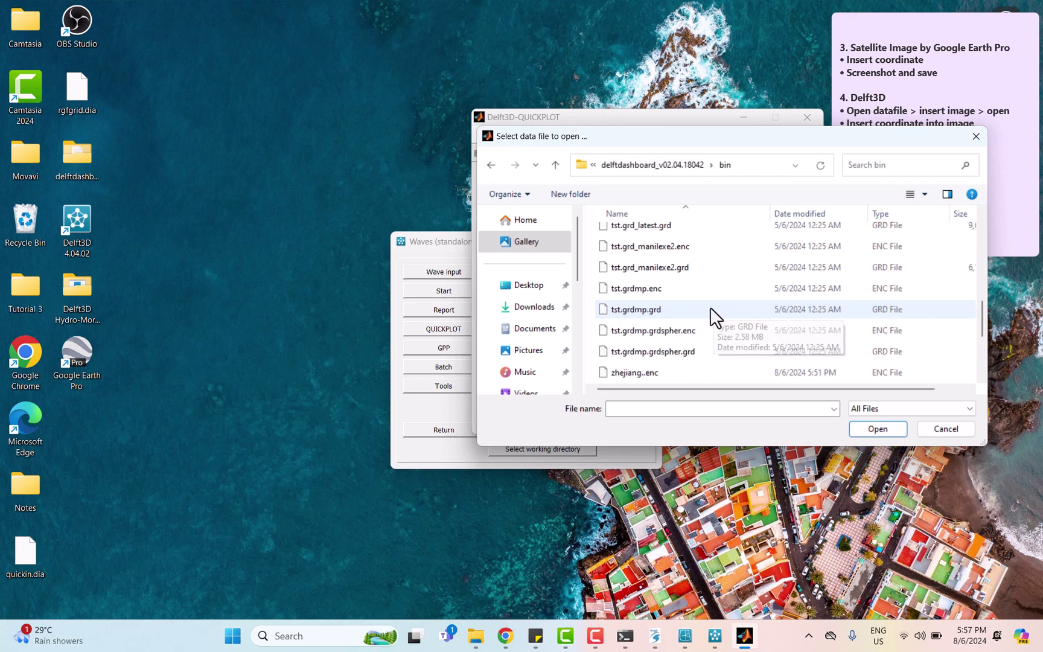
scroll(711, 309, "down", 3)
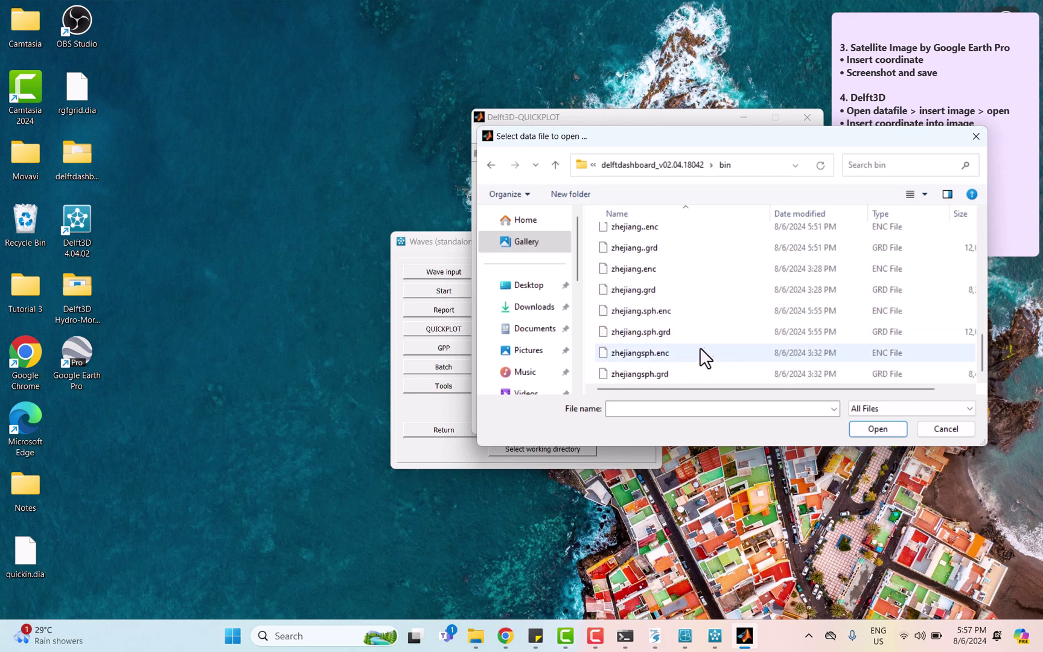
left_click(716, 374)
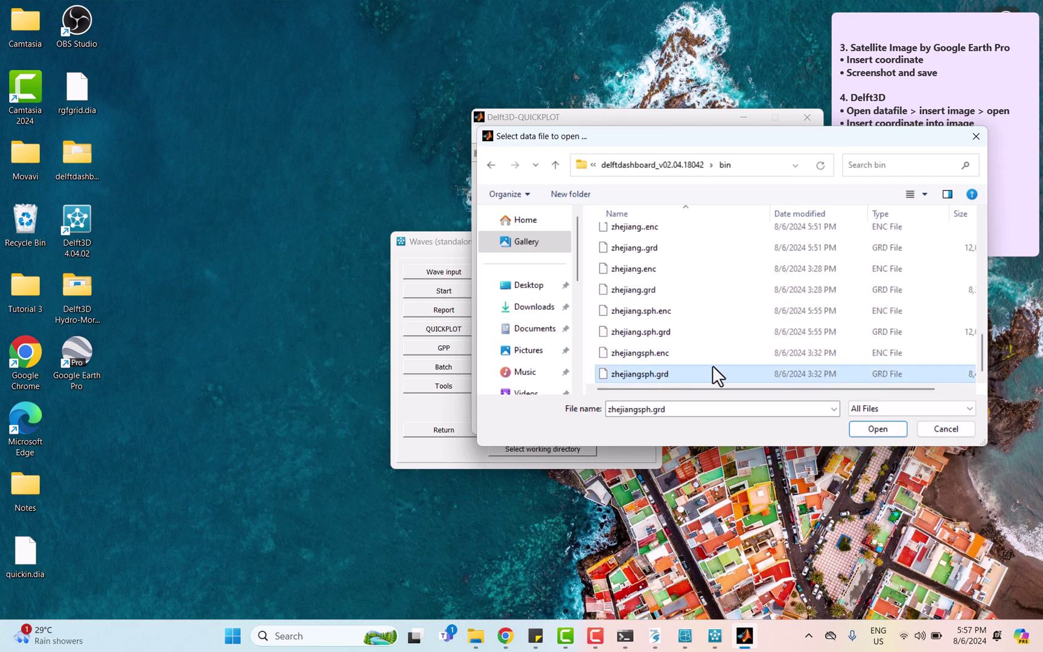
left_click(864, 427)
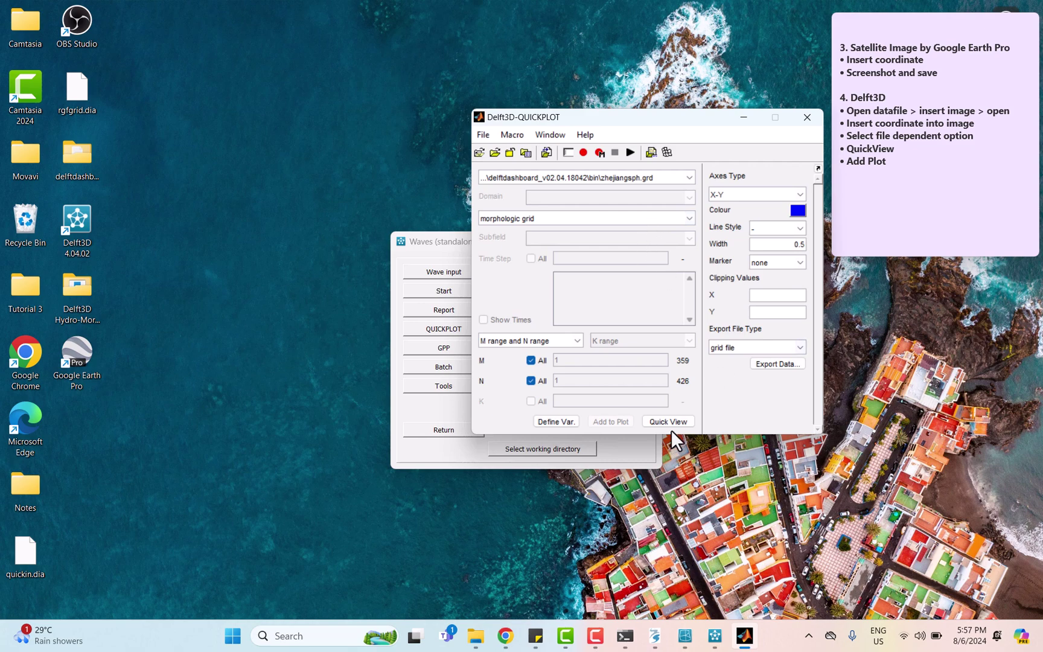
Step: Quick-view the Zhejiang grid on lon/lat axes, move Figure 1 aside, and start Google Earth Pro
left_click(671, 424)
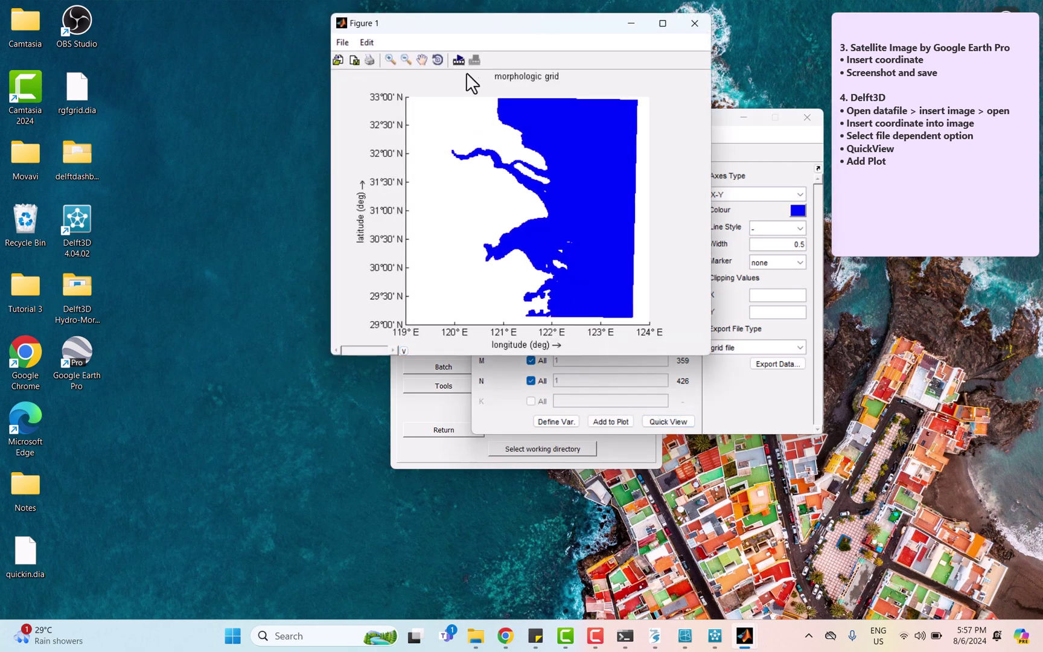
left_click_drag(490, 28, 634, 115)
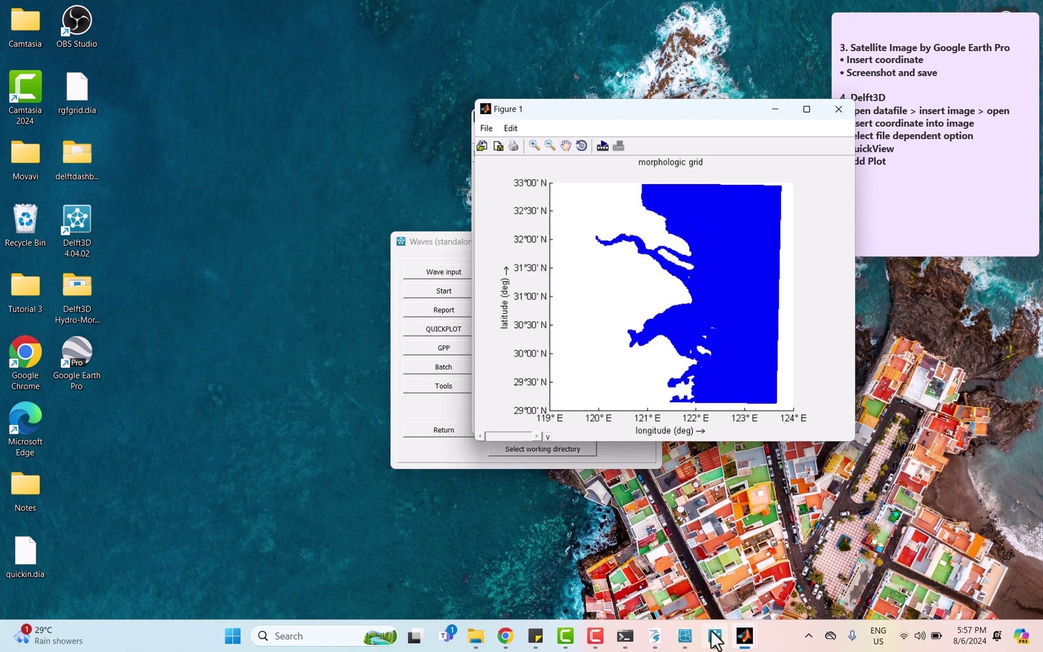
mouse_move(659, 640)
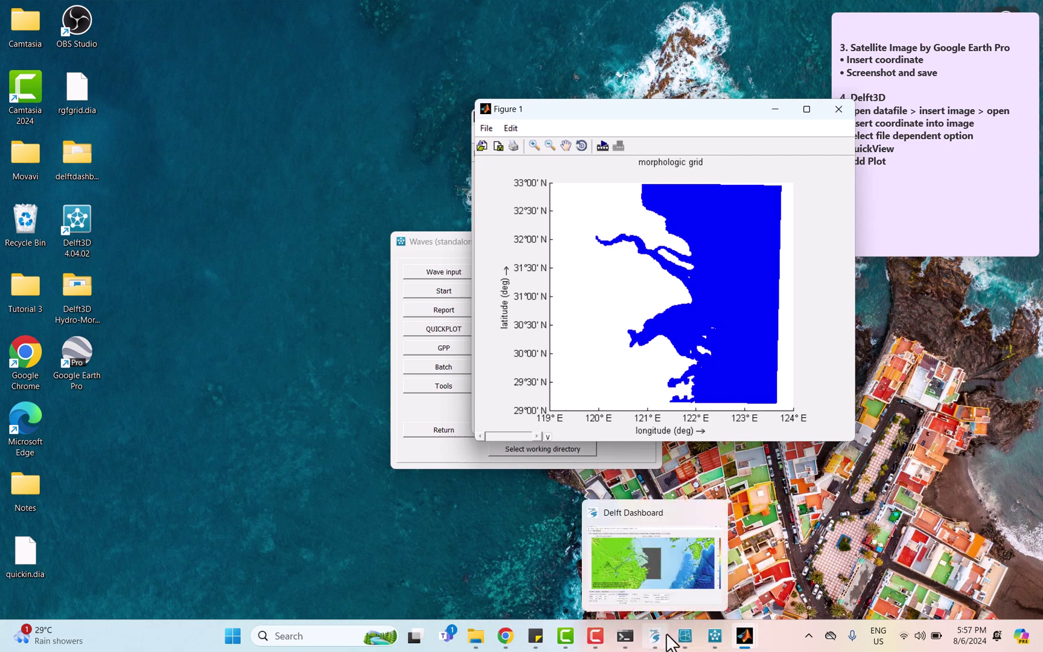
double_click(78, 368)
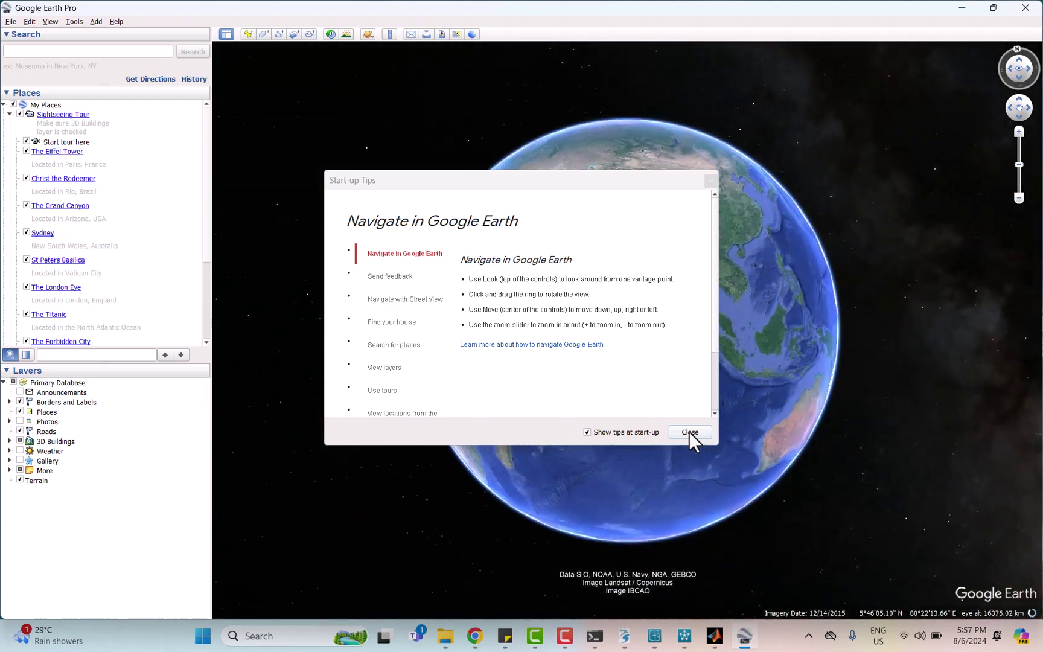
Step: Dismiss the start-up tips and search Google Earth for 'zhejiang'
left_click(689, 432)
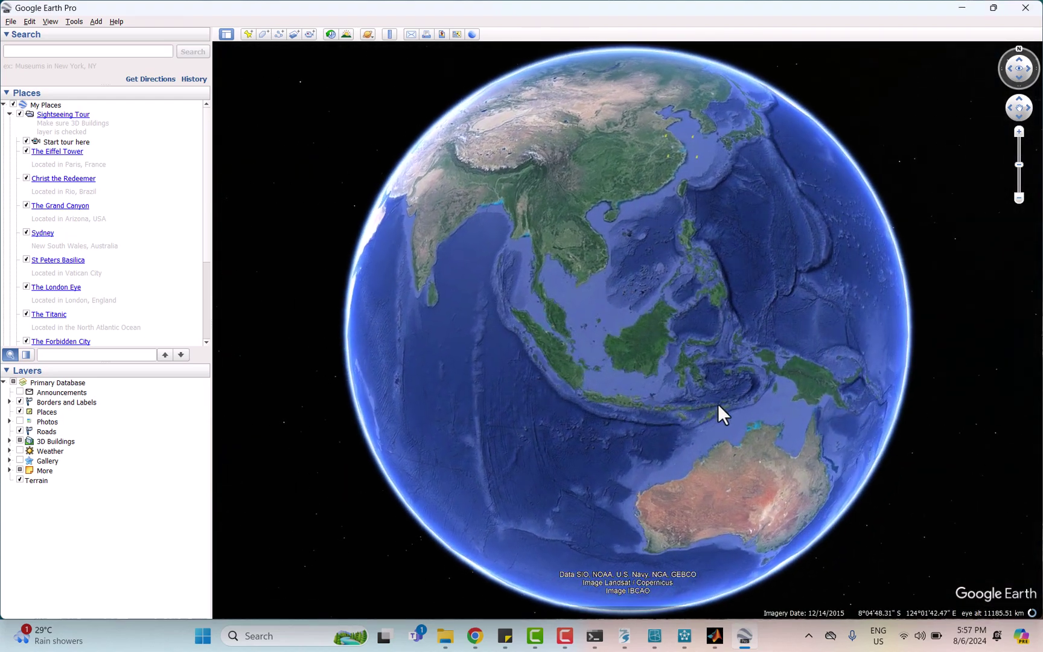
left_click(108, 54)
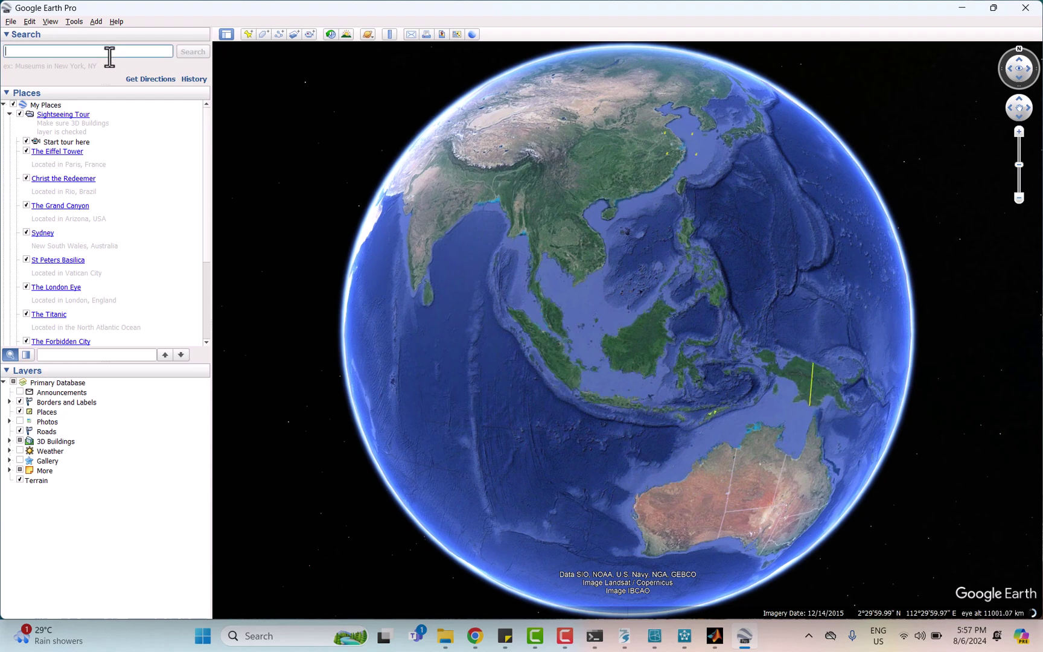
type("zhejiang")
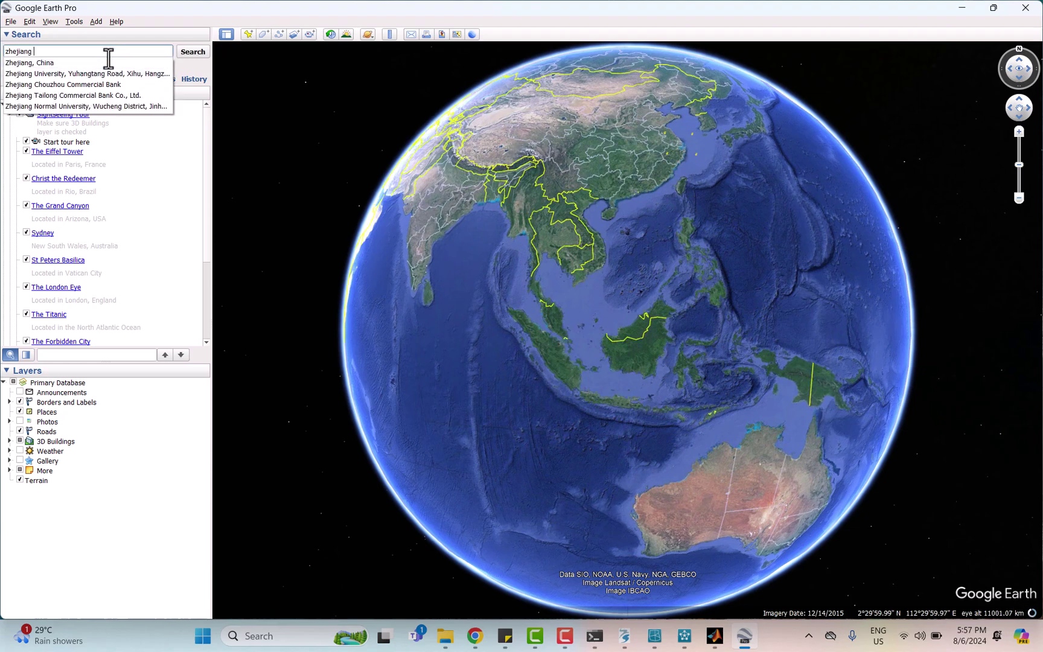
key("Return")
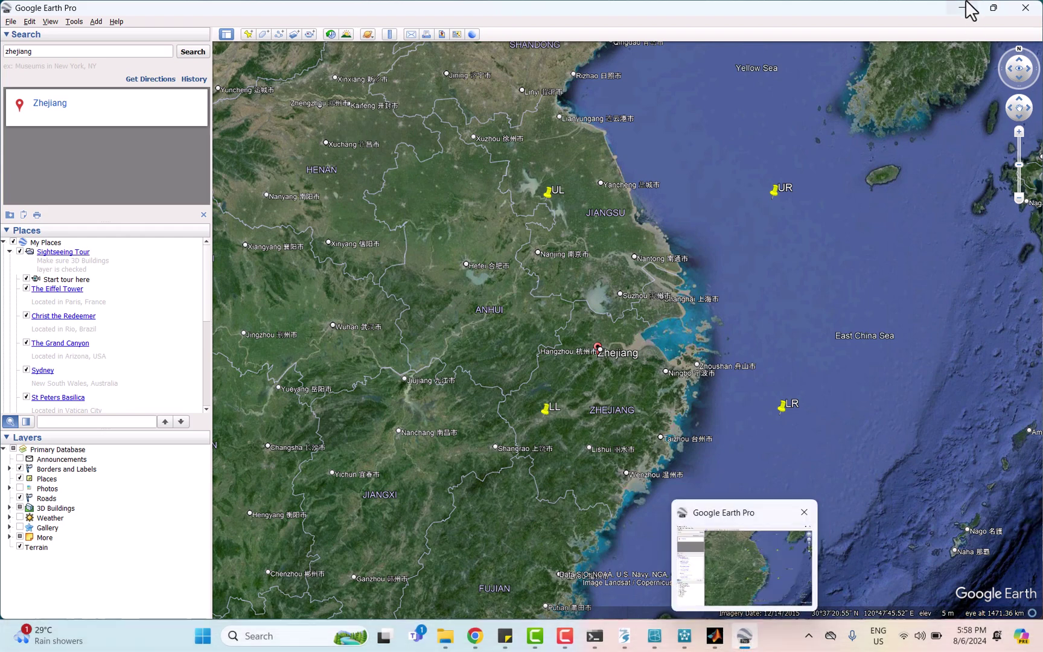
Step: Snap Google Earth left and Figure 1 right, then pan and zoom to frame the UL–LR pins
mouse_move(991, 11)
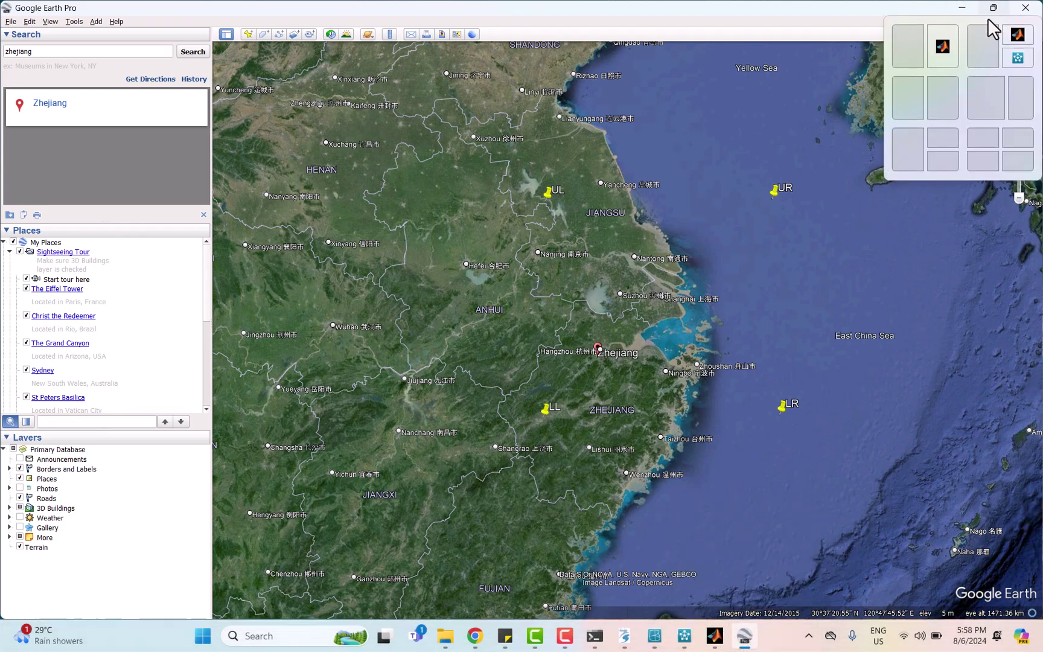
left_click(997, 97)
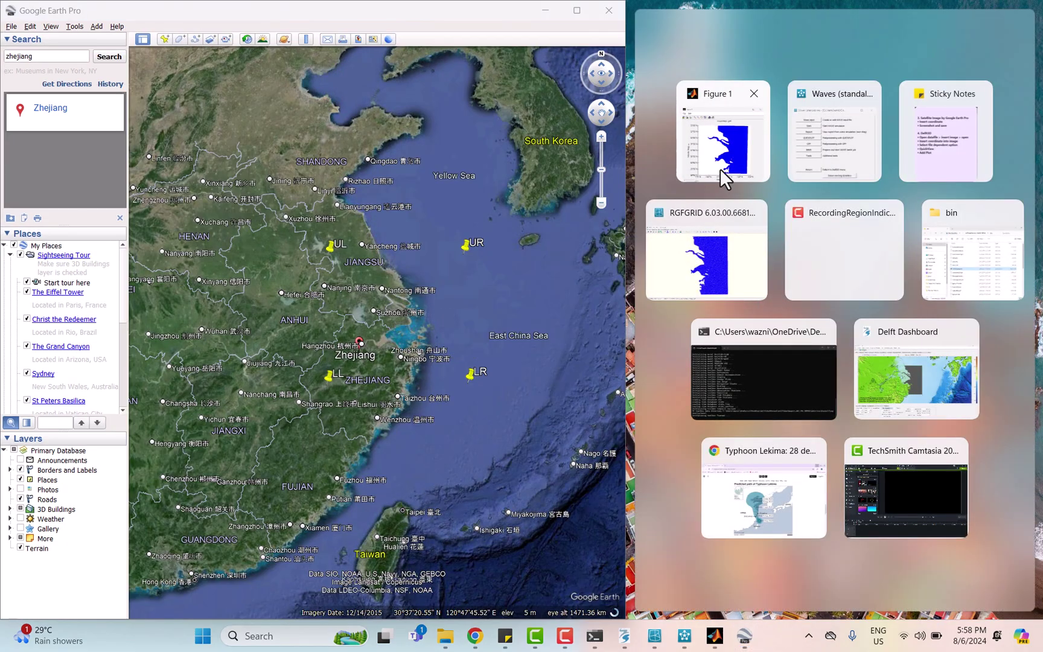
left_click(722, 174)
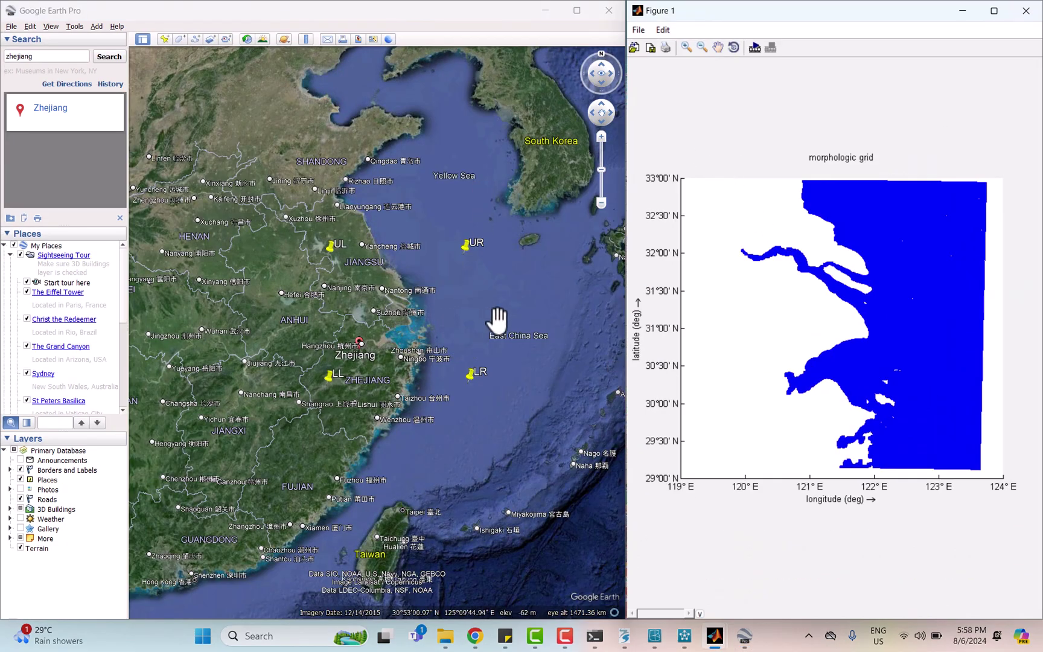
left_click_drag(496, 317, 472, 338)
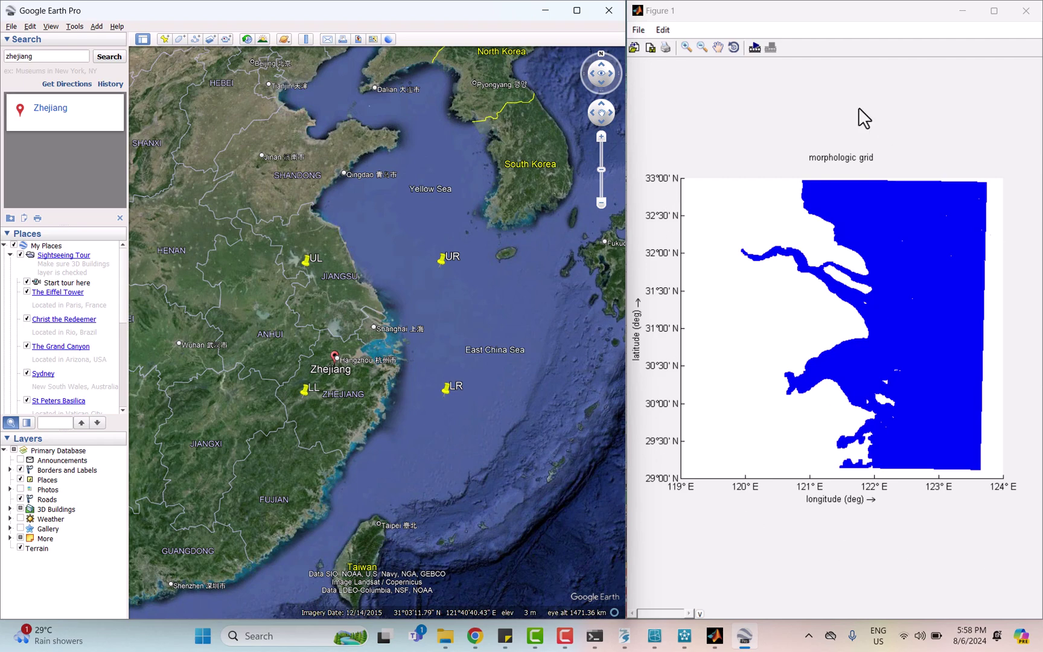
left_click(307, 262)
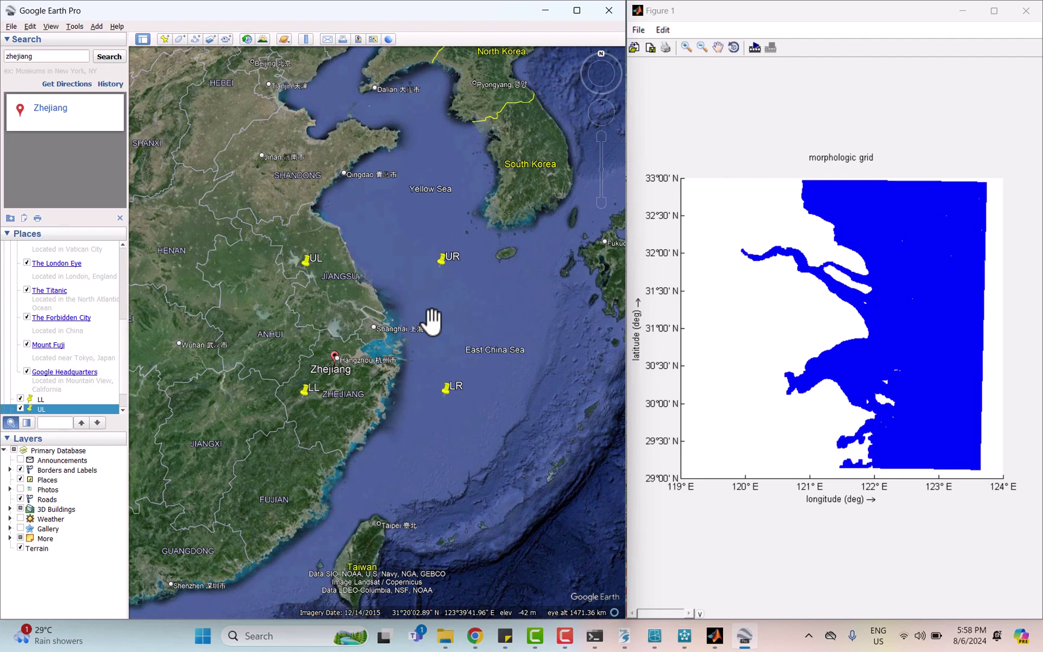
scroll(433, 322, "up", 5)
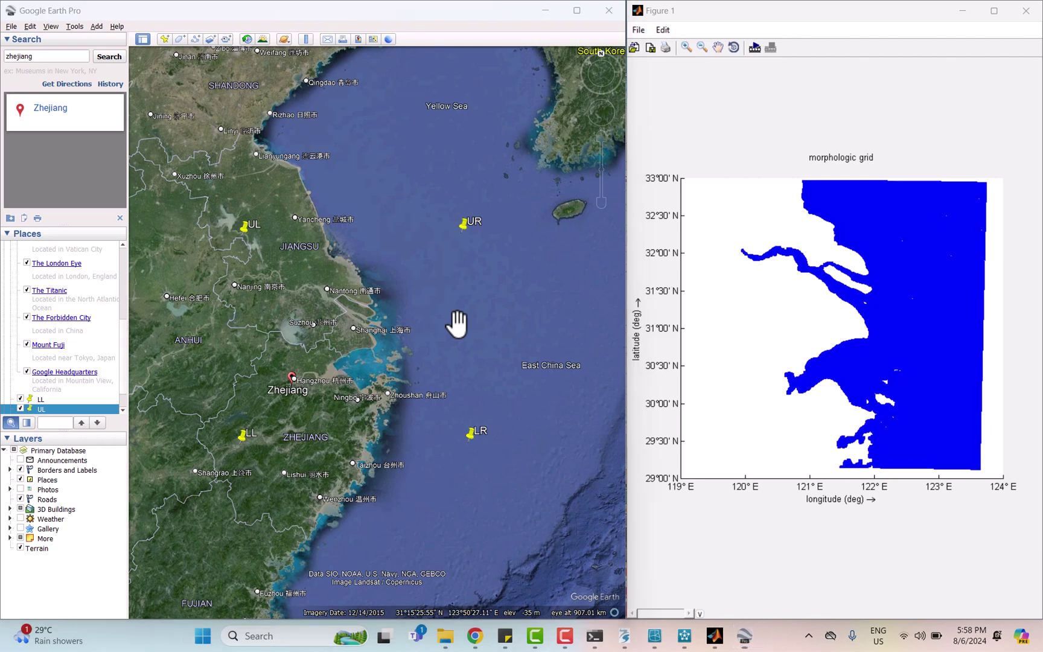
Step: Snip the map rectangle from the UL pin to the LR pin, then minimize Google Earth Pro
key("super+shift+s")
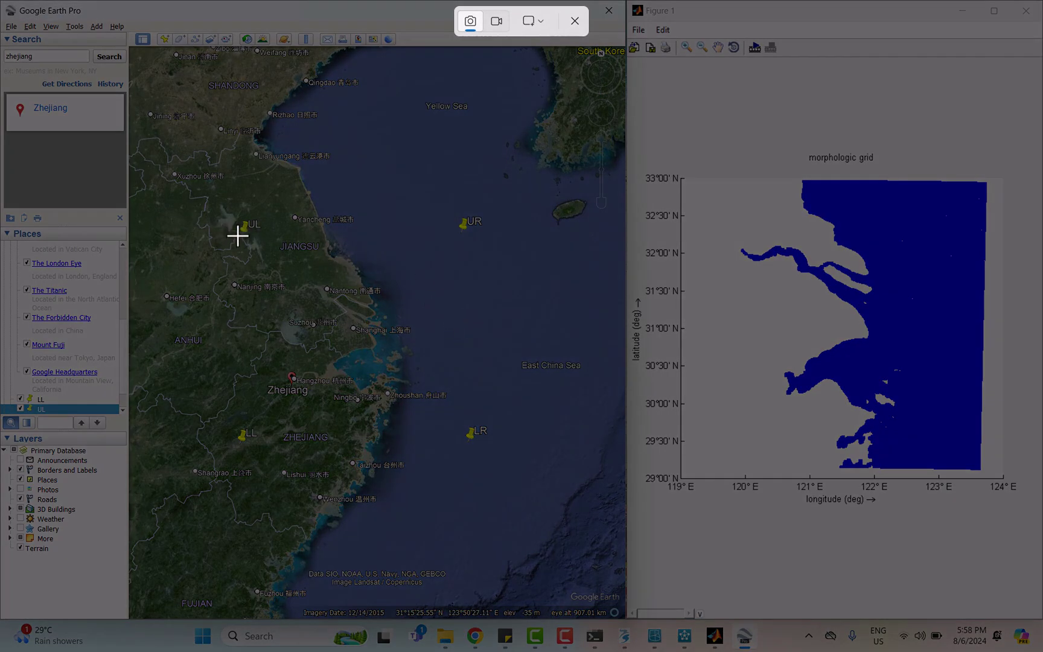
left_click_drag(243, 227, 470, 438)
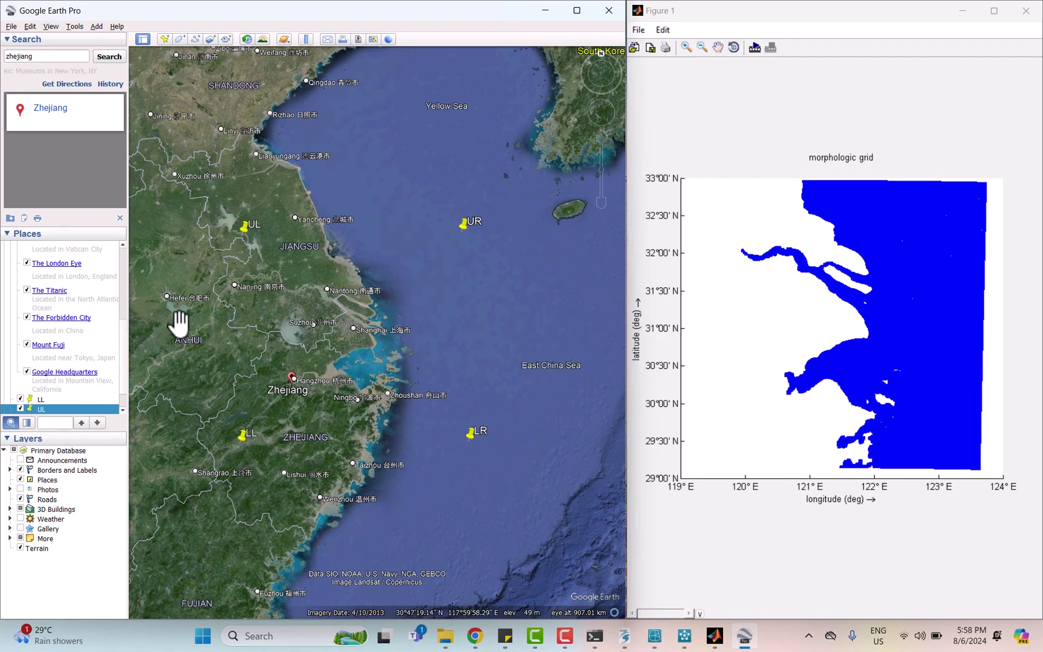
left_click(539, 11)
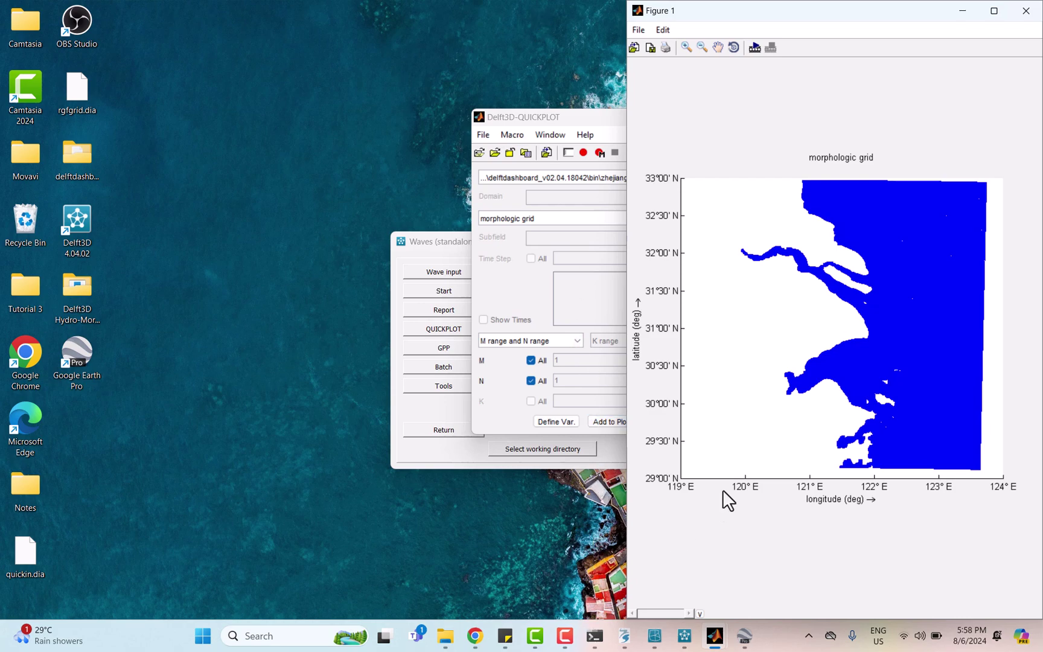
Step: Minimize the grid figure and open zhejiang.png from Pictures\Screenshots with All Files shown
left_click(962, 12)
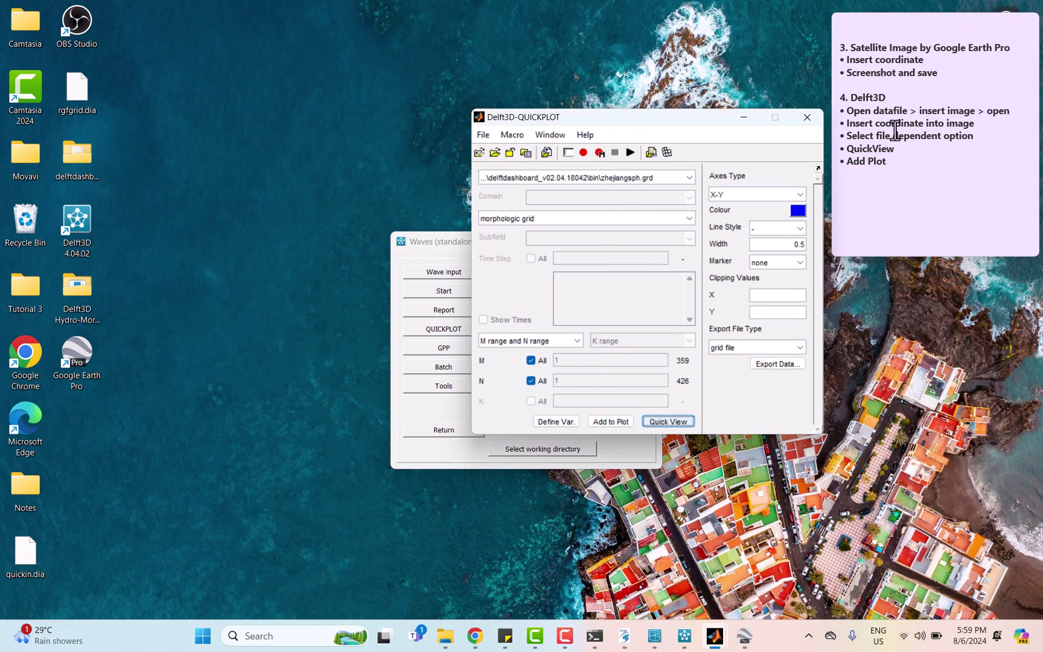
left_click(495, 153)
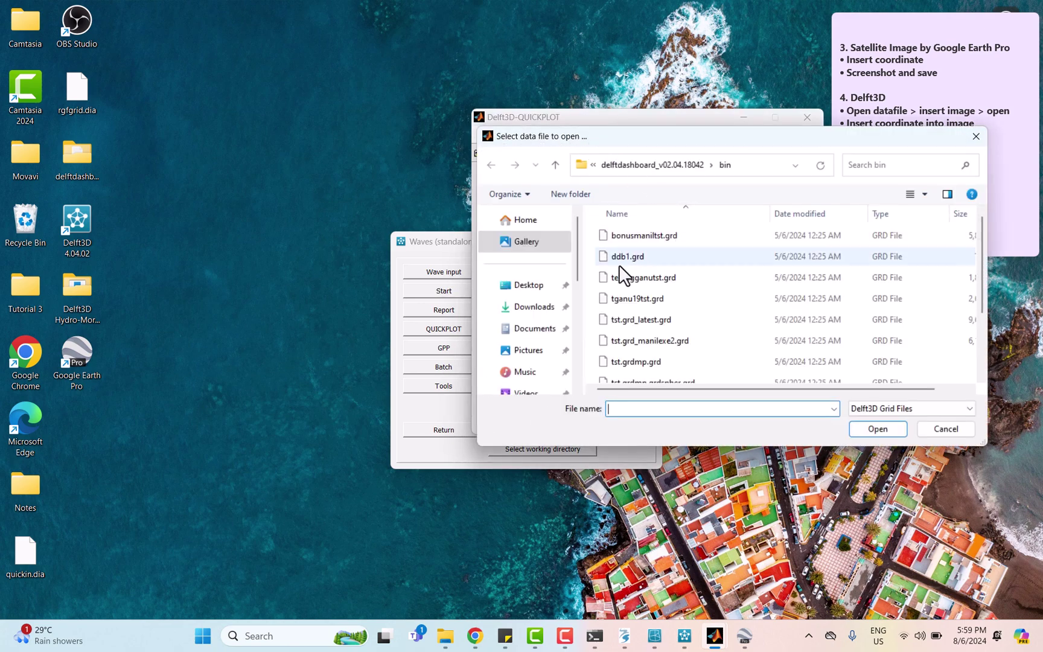
left_click(542, 351)
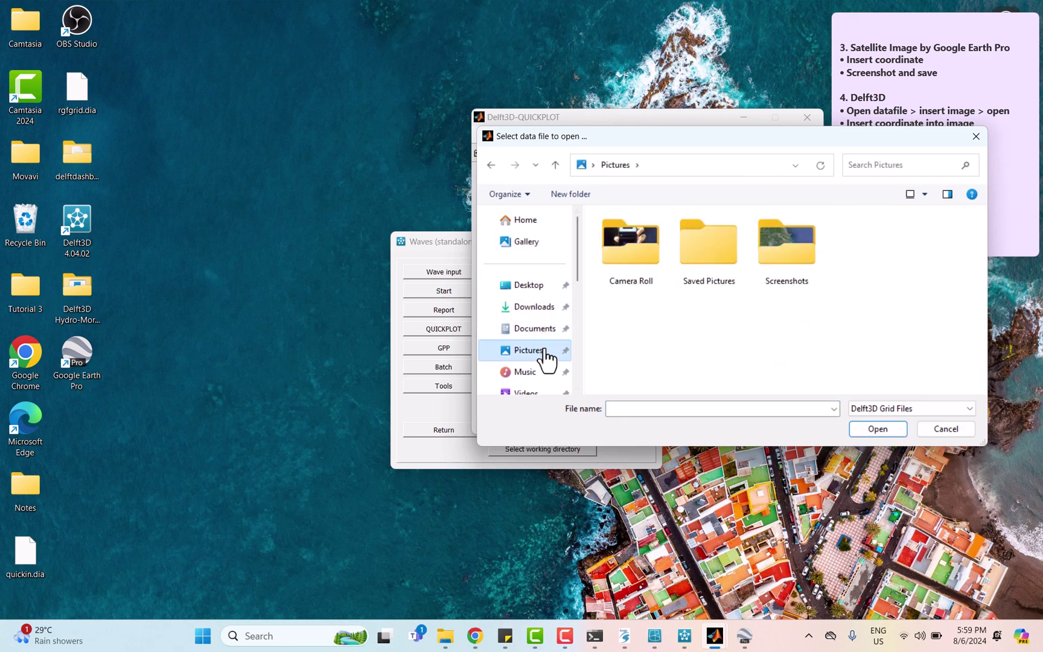
double_click(763, 253)
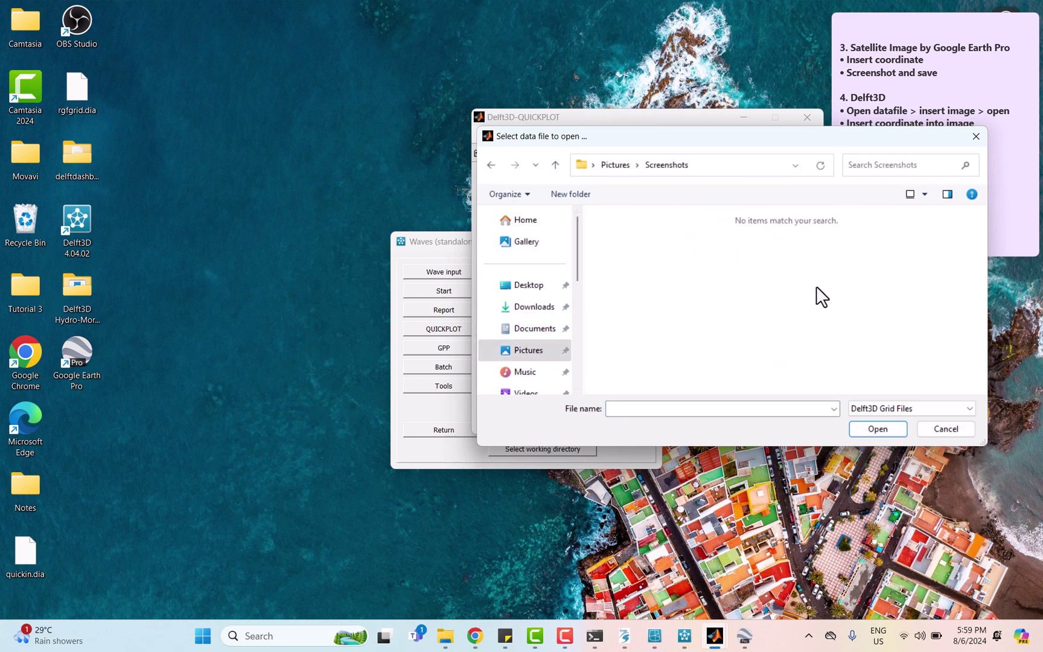
left_click(868, 409)
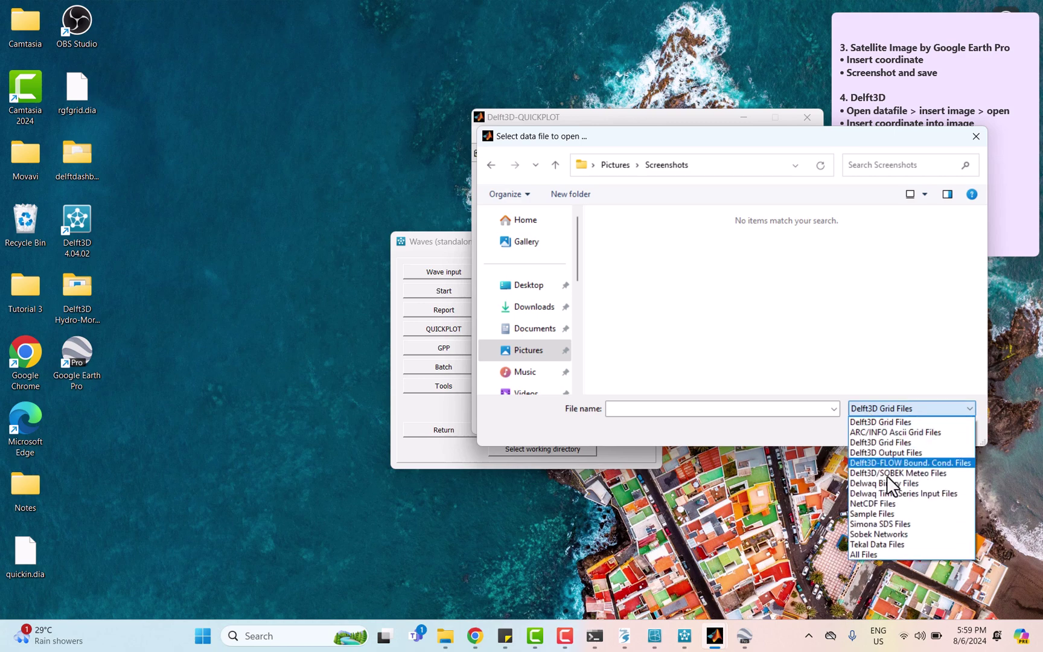
left_click(903, 557)
scroll(836, 362, "down", 10)
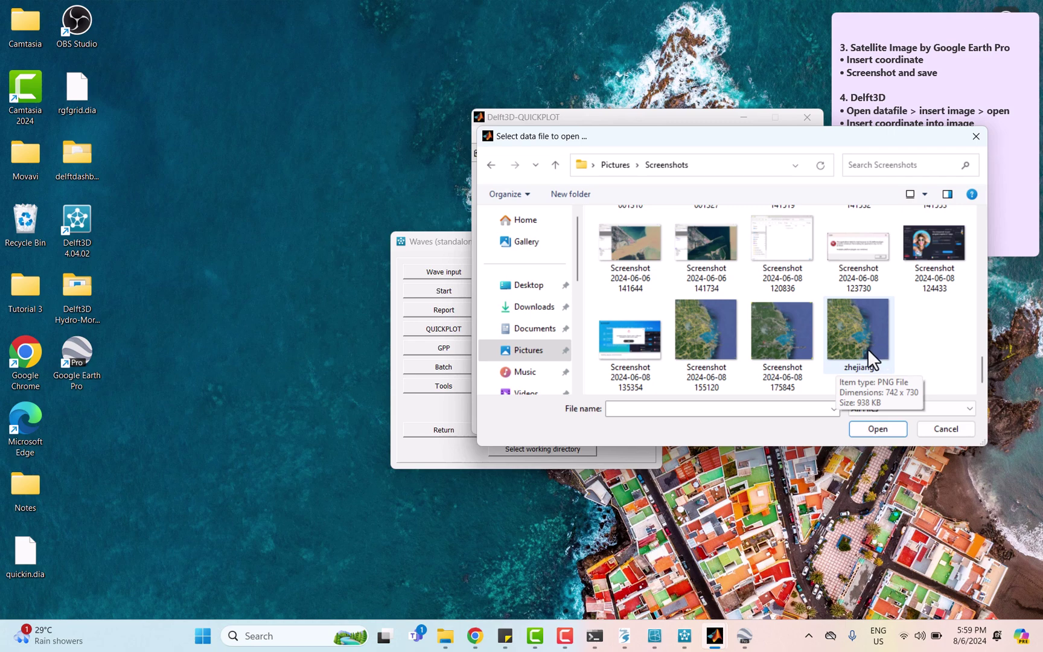
left_click(836, 335)
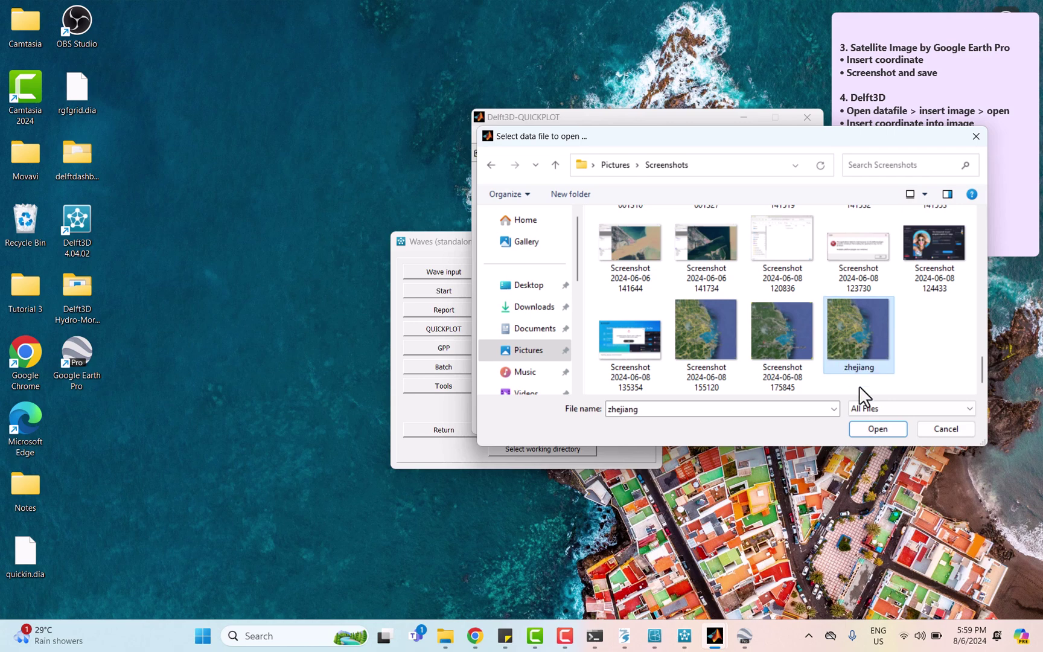
left_click(879, 429)
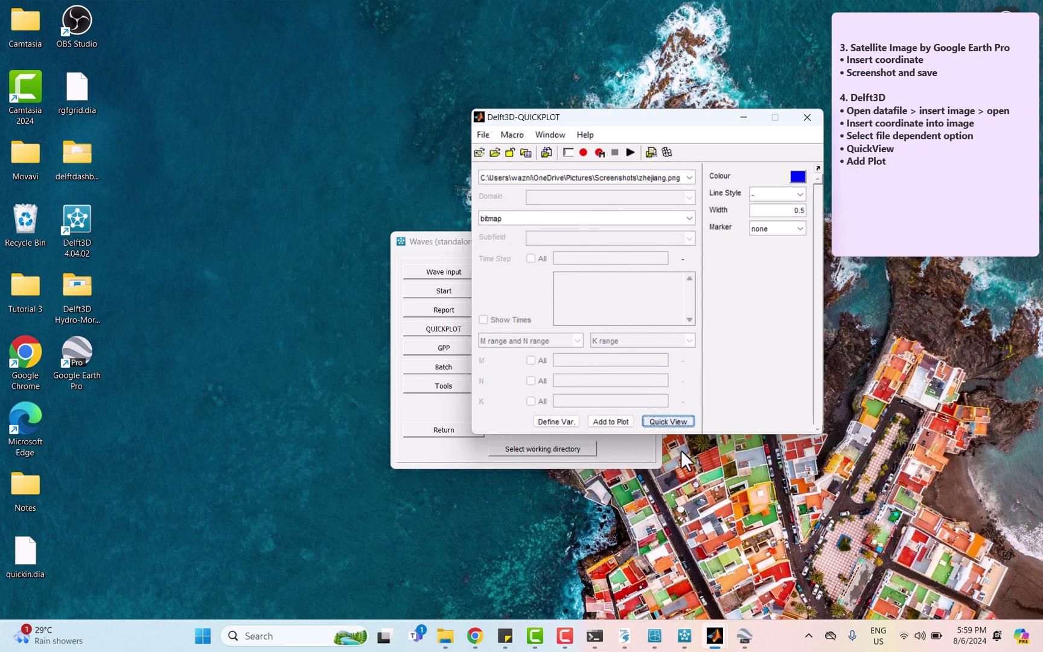
Step: Quick-view zhejiang.png on pixel axes and bring the grid figure forward for comparison
left_click(675, 421)
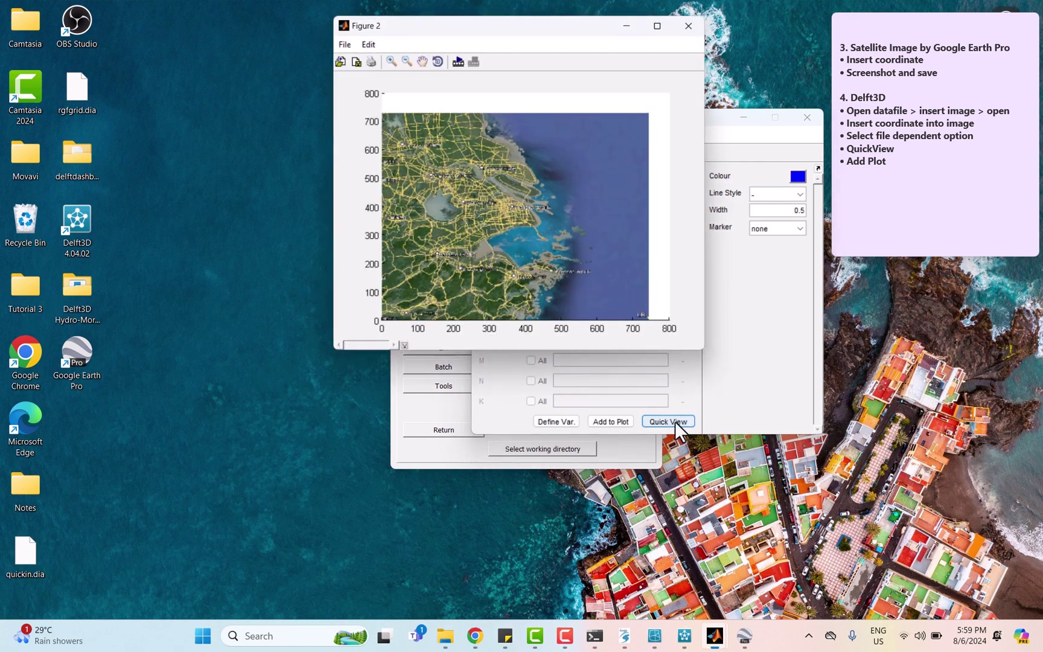
left_click_drag(559, 19, 371, 122)
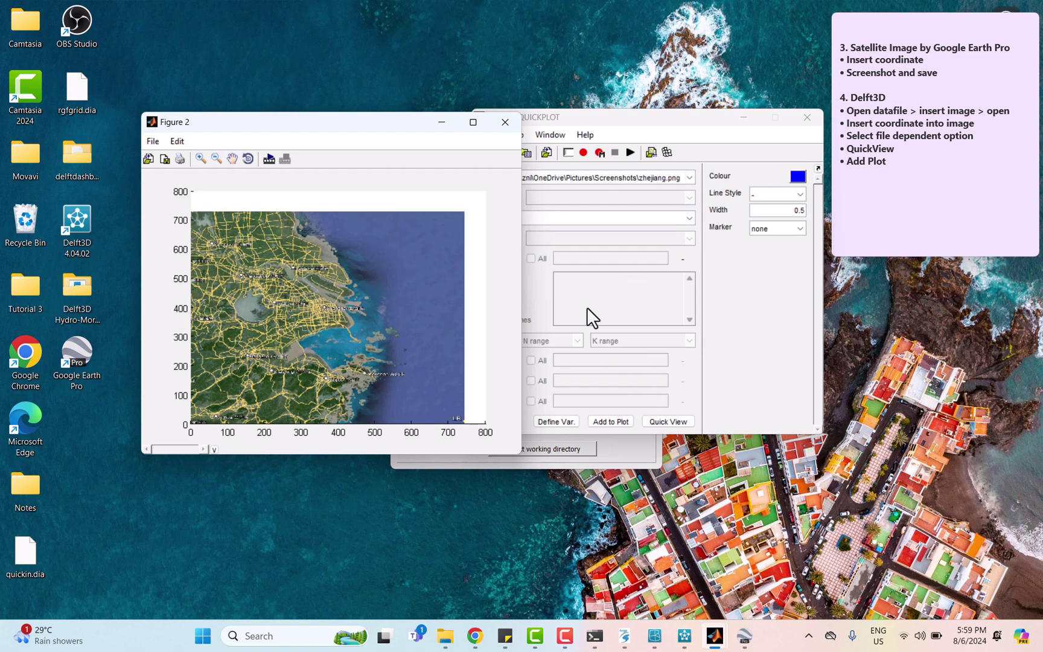
mouse_move(721, 647)
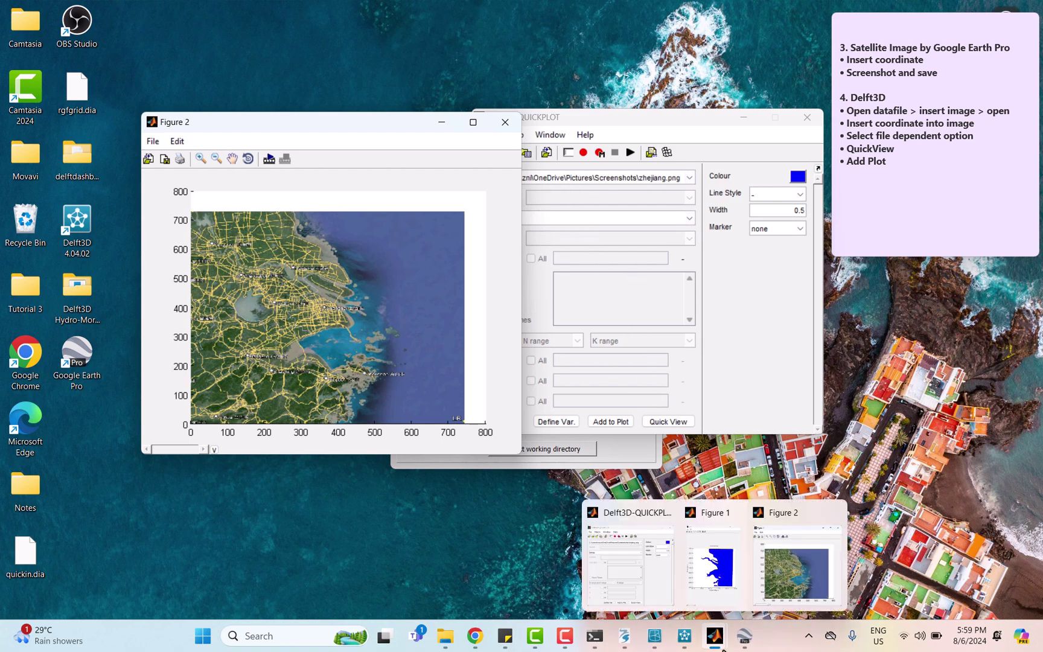
left_click(713, 563)
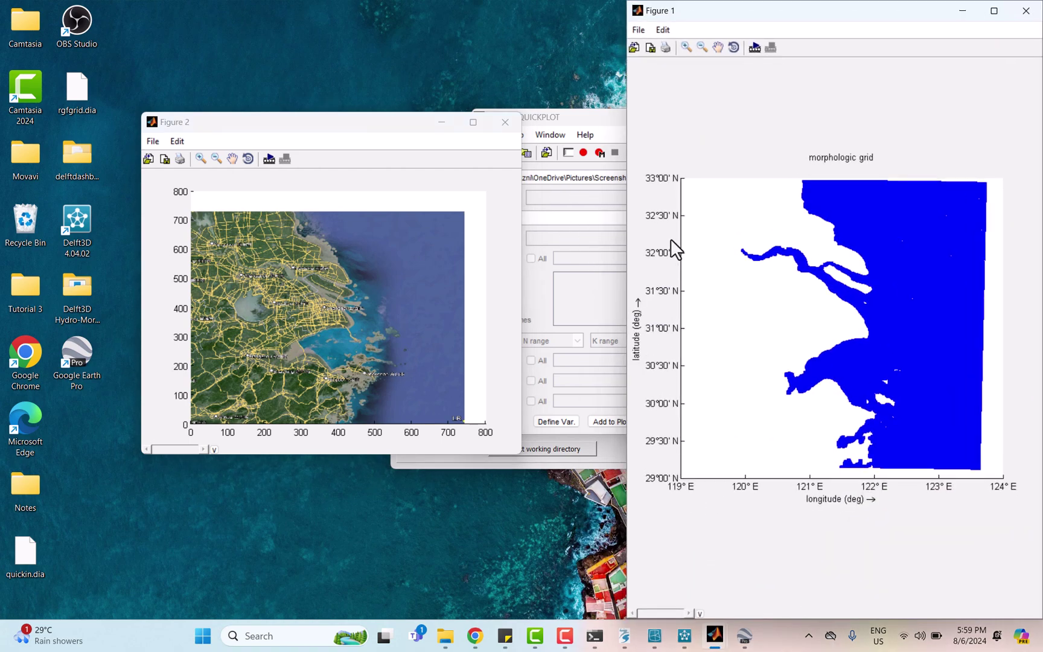
Step: Rearrange the grid figure and QUICKPLOT windows and close the image preview
left_click(993, 12)
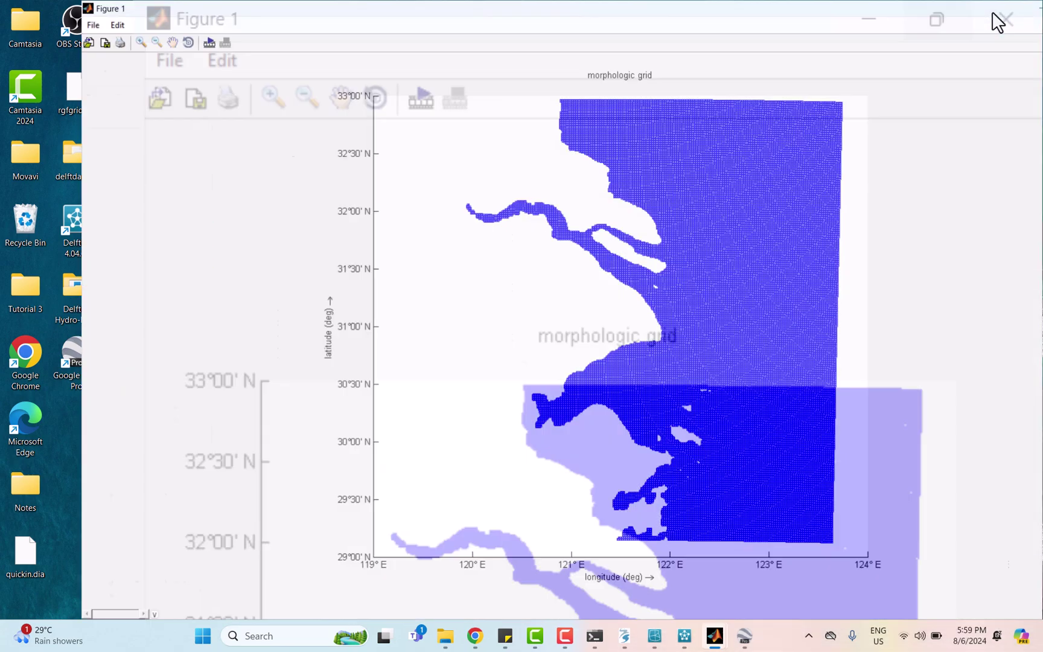
left_click(993, 11)
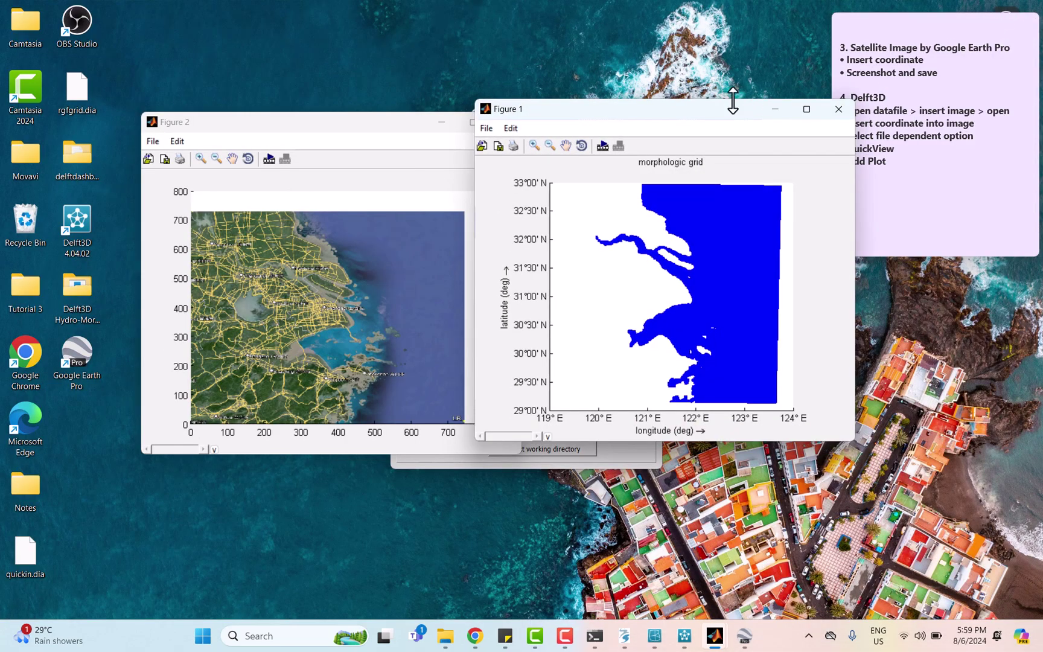
left_click_drag(733, 105, 811, 121)
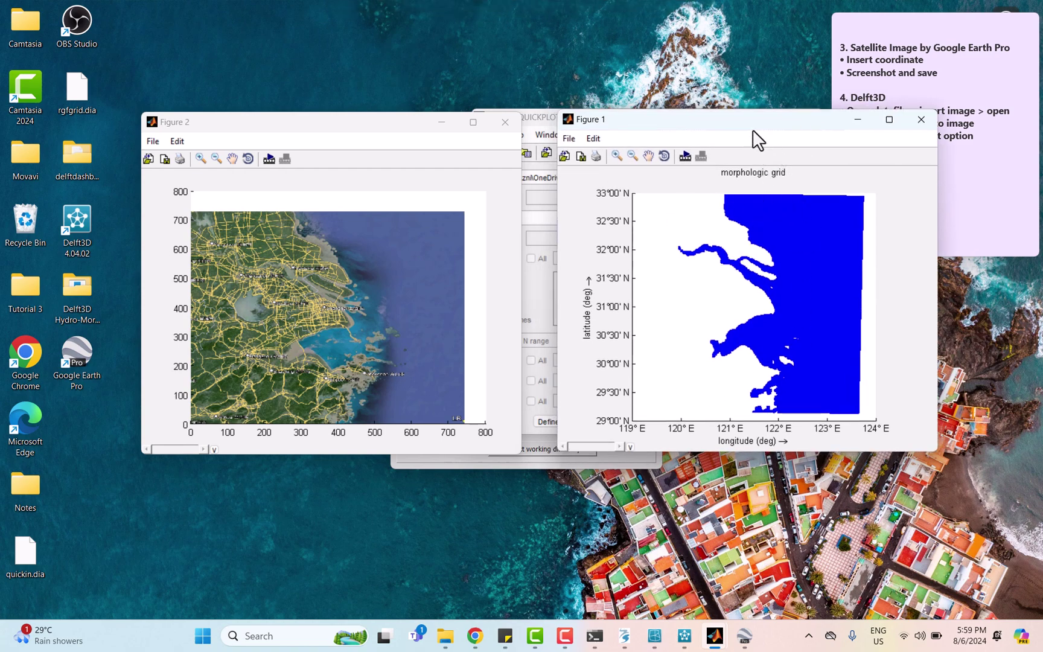
left_click_drag(757, 134, 729, 138)
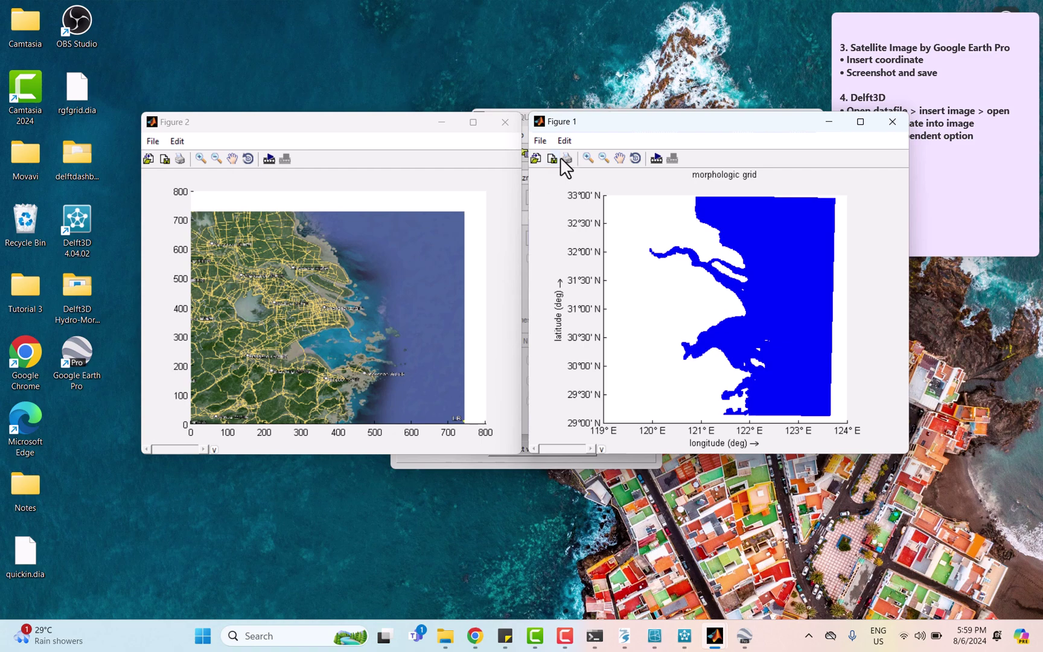
left_click(505, 122)
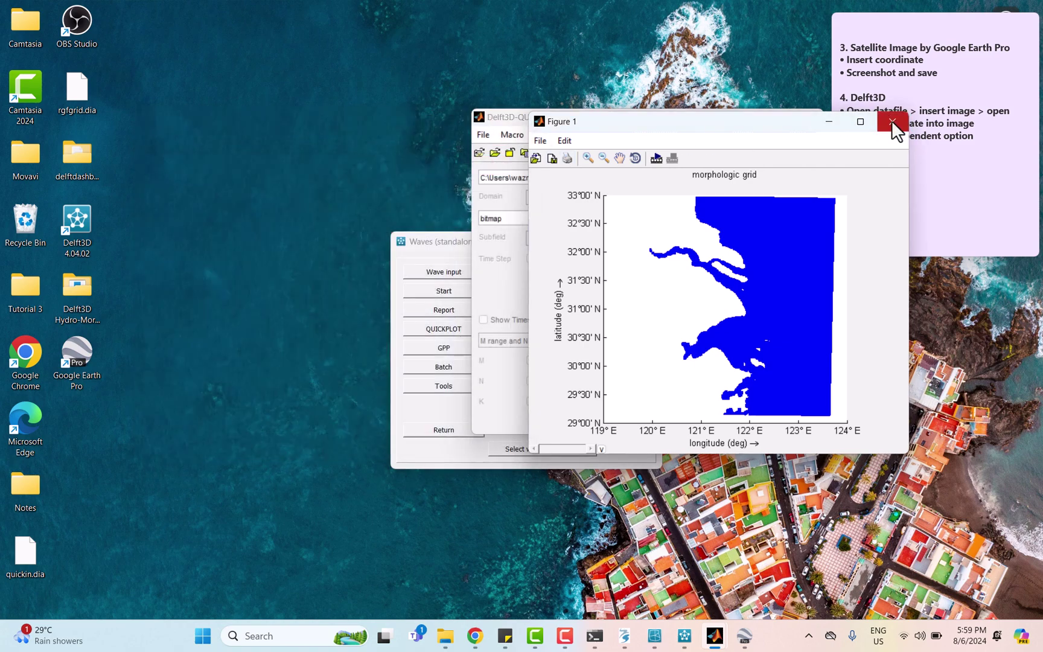
left_click_drag(780, 136, 832, 152)
left_click_drag(731, 120, 430, 140)
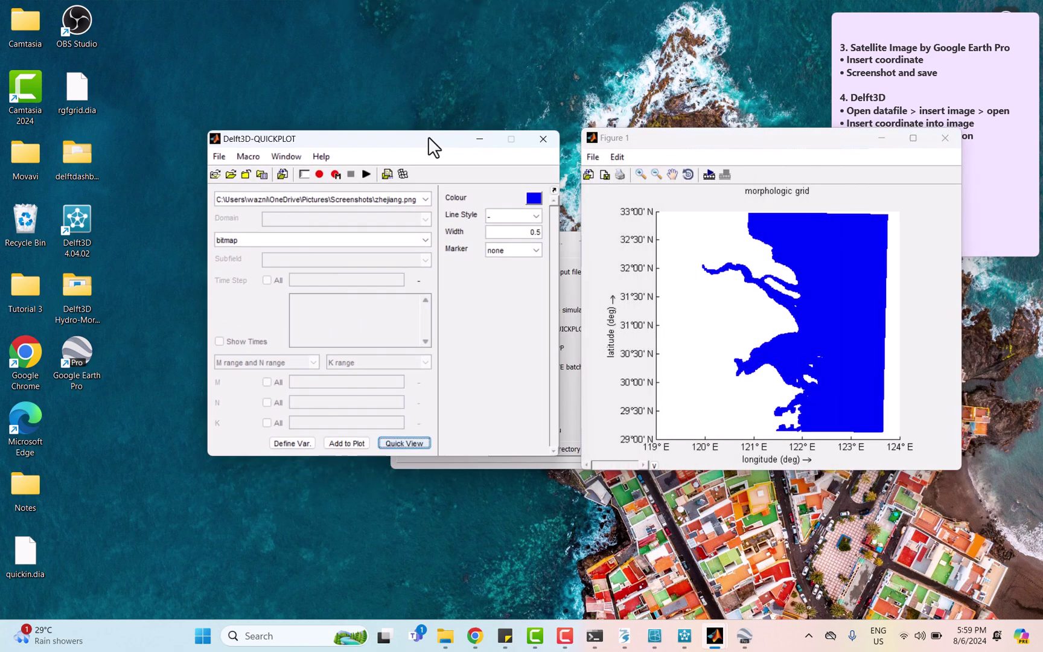
Step: Set the image's minimum x 119, minimum y 29, width 5 and height 4, then close Figure 1
left_click(264, 176)
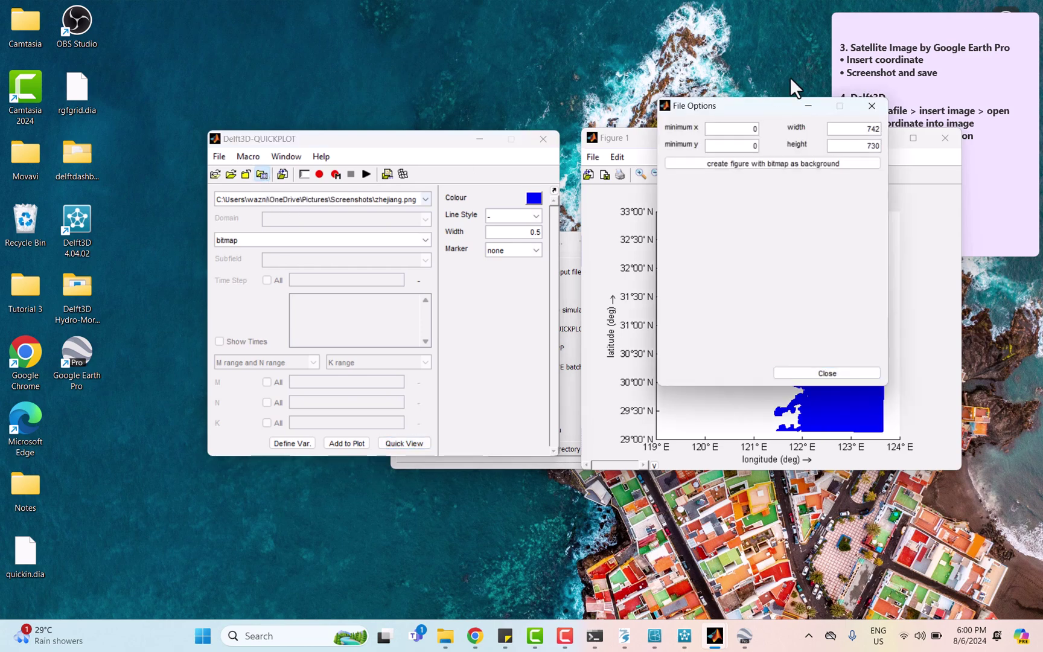
mouse_move(765, 109)
left_mouse_down()
mouse_move(490, 168)
mouse_move(468, 150)
mouse_move(447, 154)
left_mouse_up()
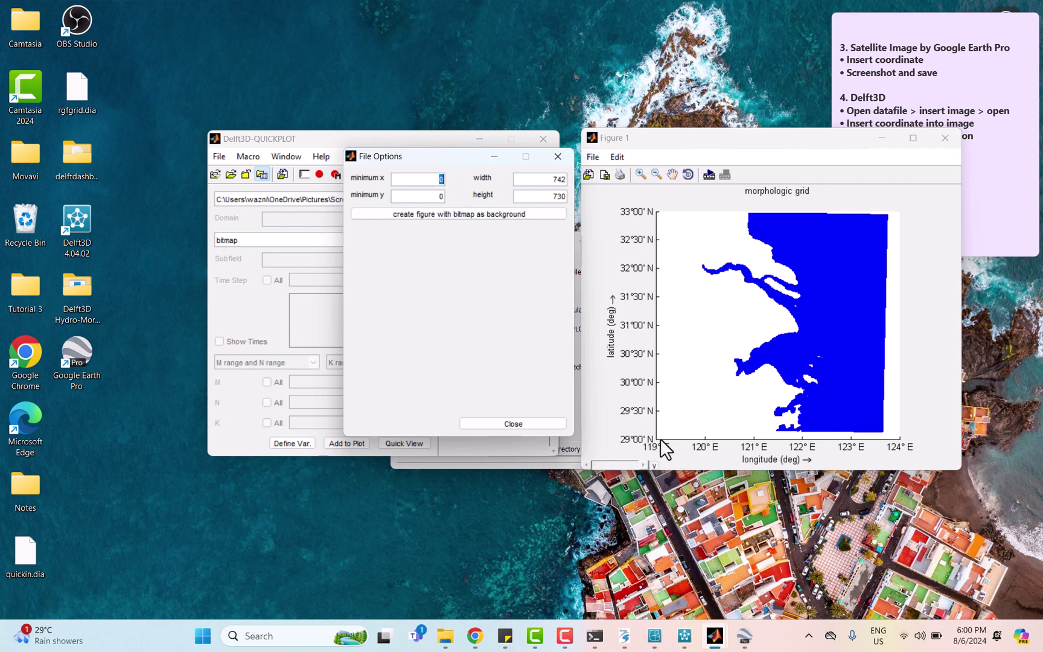
type("119")
double_click(439, 196)
type("29")
double_click(551, 188)
type("5")
key("Tab")
type("4")
left_click(540, 425)
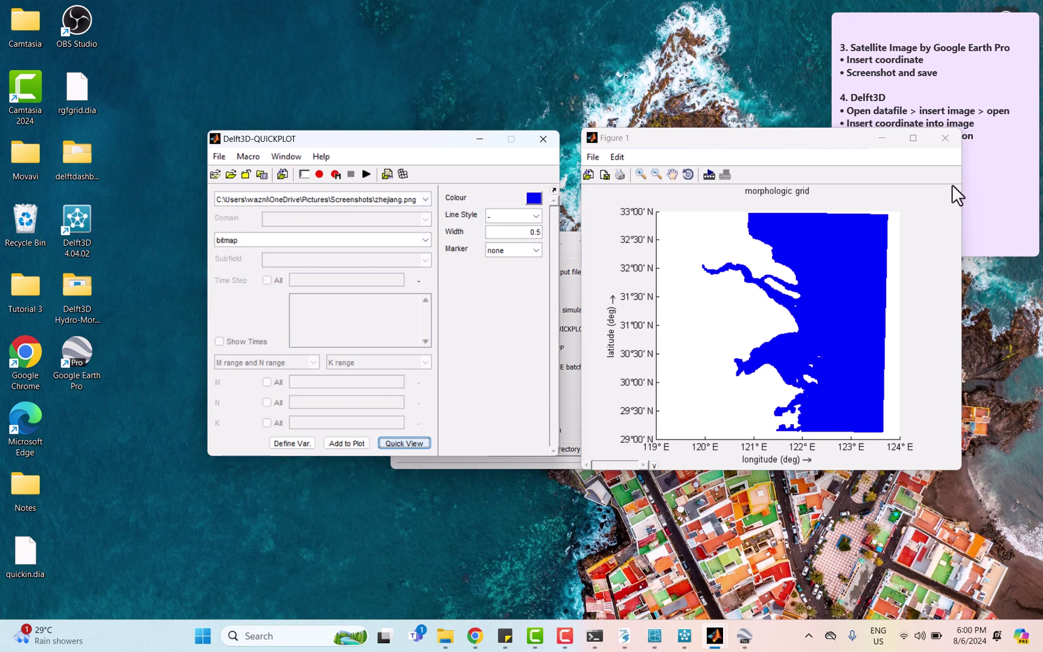
left_click(944, 144)
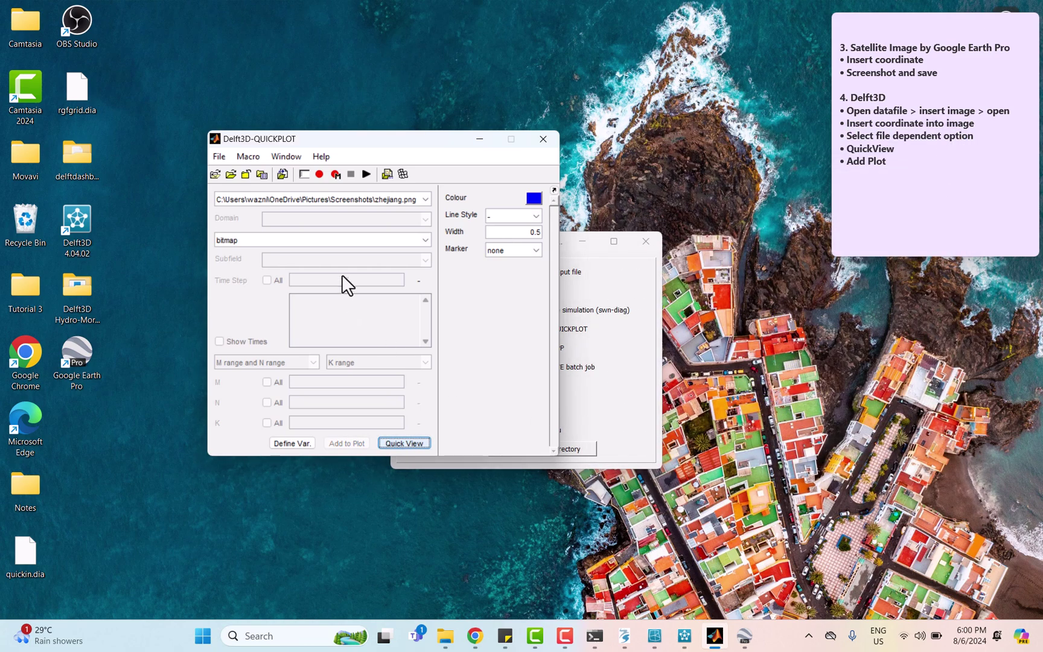
Step: Quick-view the georeferenced image on 119–124°E, 29–33°N axes and arrange the windows
left_click(389, 443)
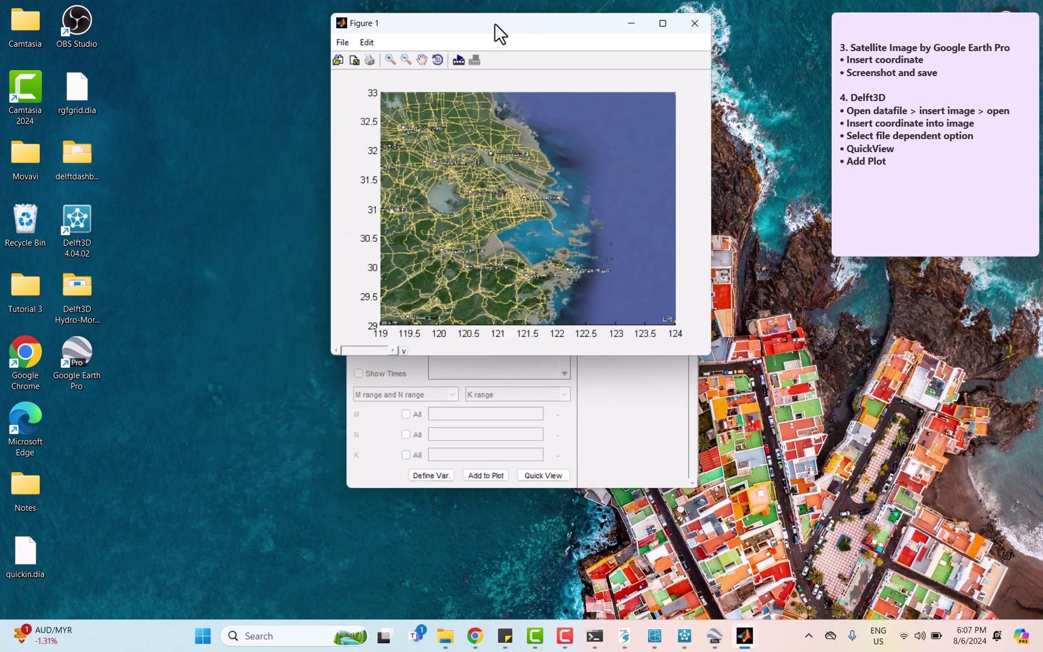
left_click_drag(498, 31, 782, 152)
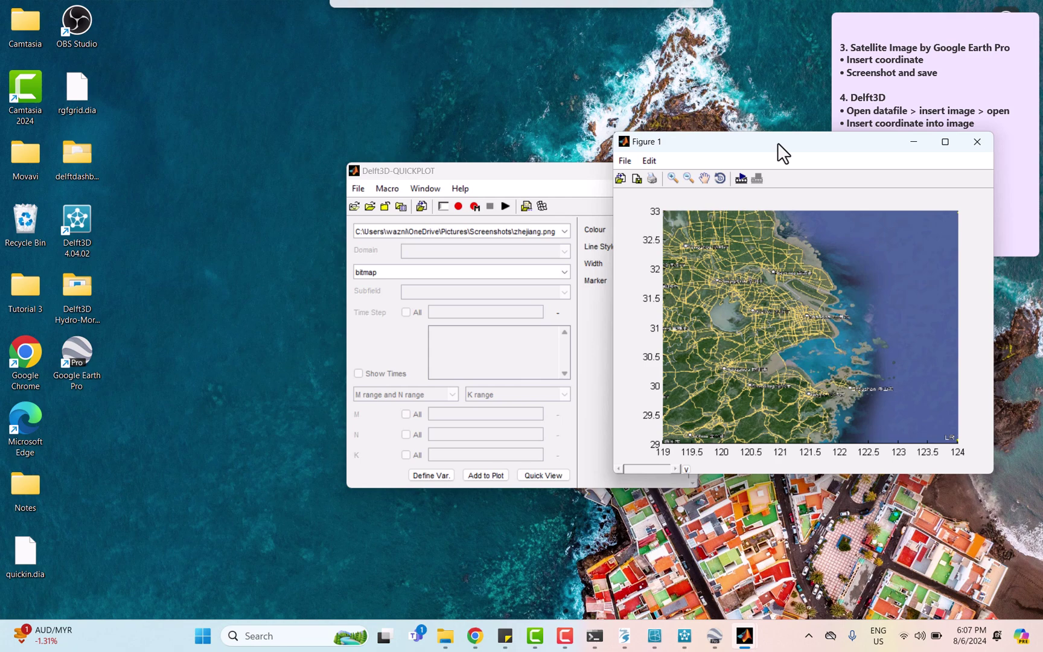
left_click_drag(782, 152, 795, 170)
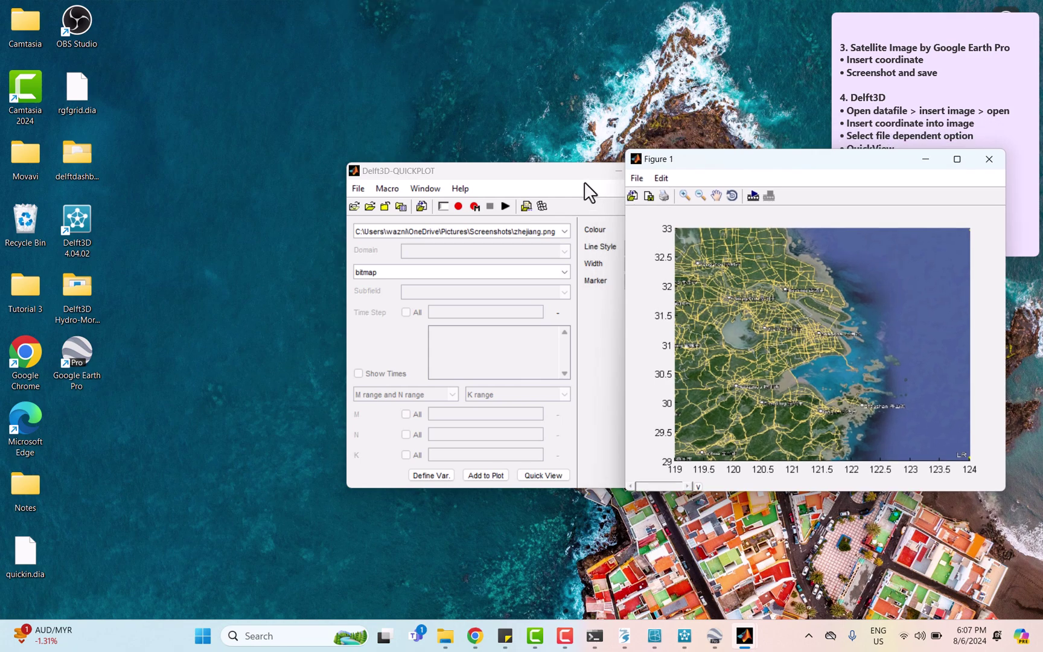
left_click_drag(576, 175, 484, 160)
Step: Add zhejiangsph.grd with all M and N indices to the plot and maximize the figure
left_click(437, 207)
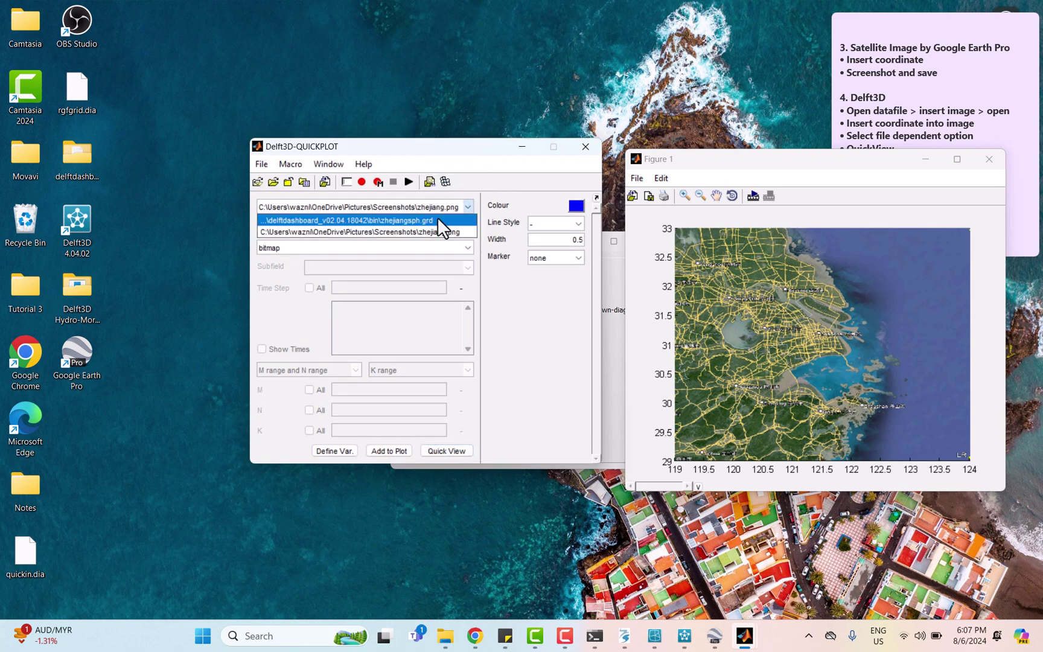
left_click(437, 222)
left_click(309, 389)
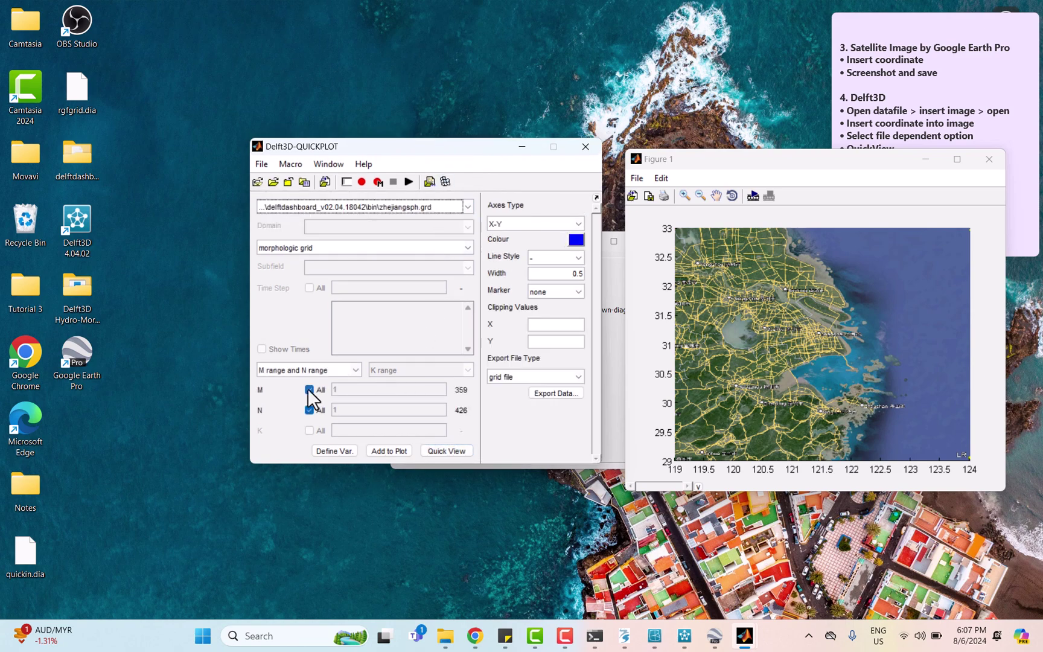
left_click(309, 410)
left_click(389, 452)
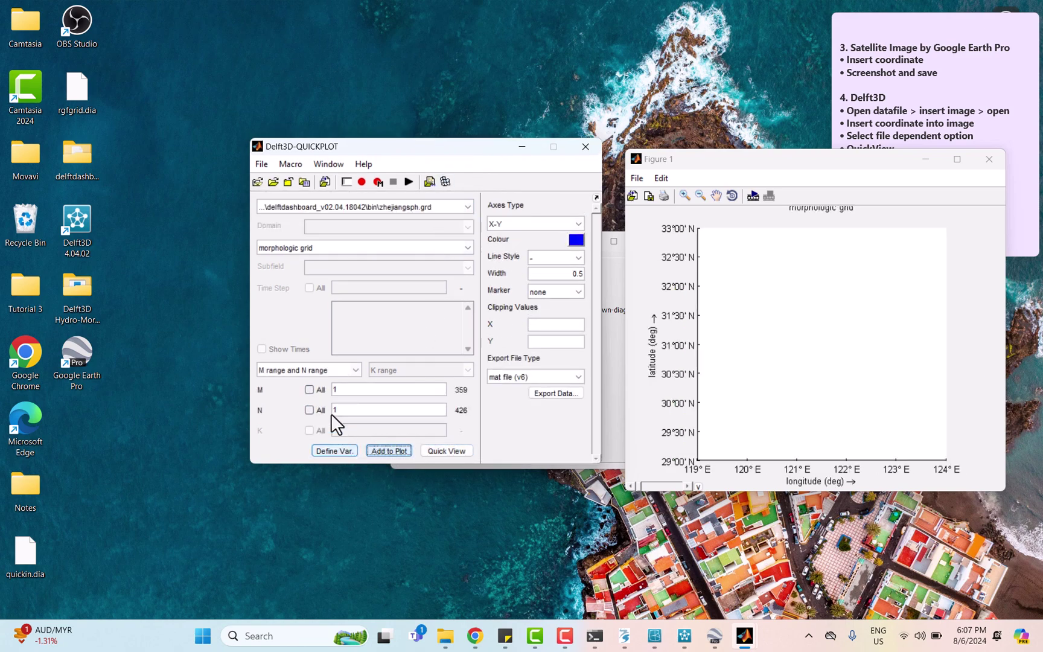
left_click(309, 389)
left_click(309, 410)
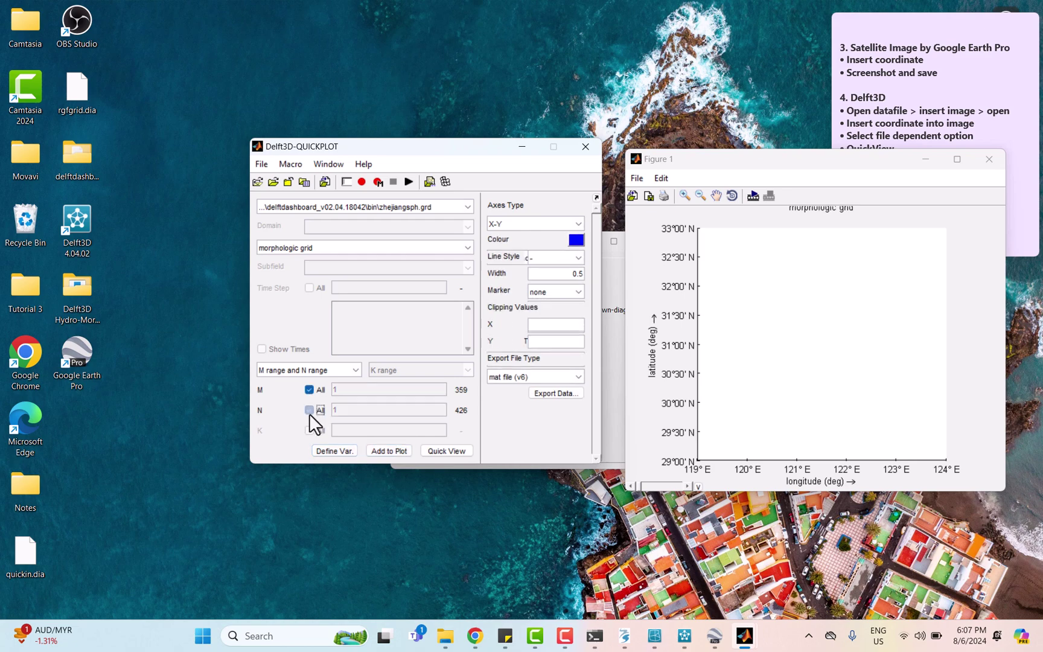
left_click(389, 451)
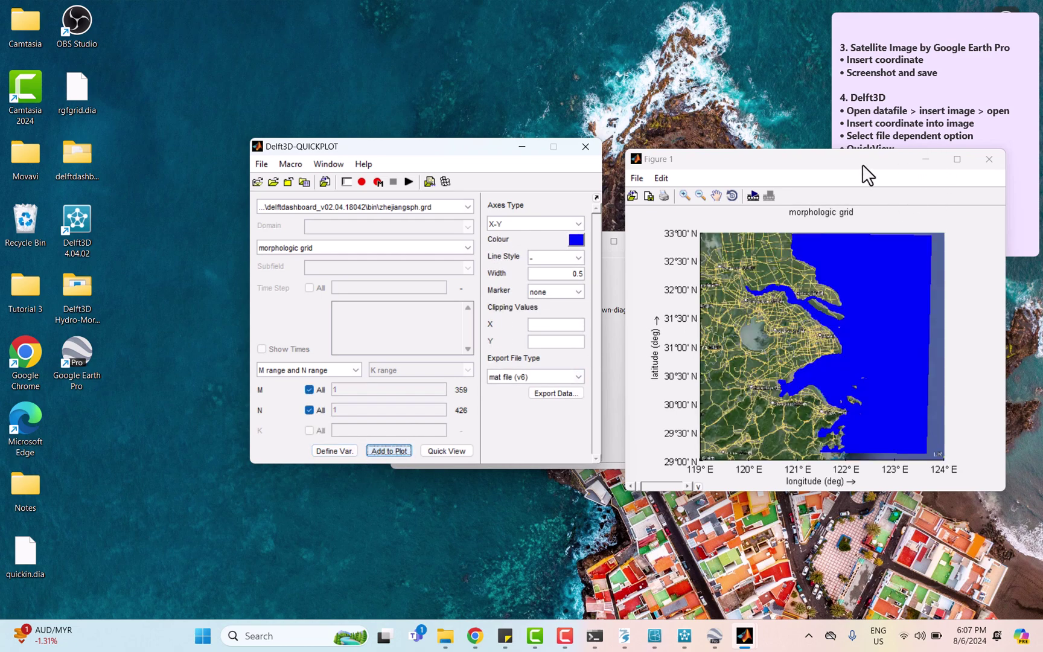
left_click_drag(863, 167, 654, 179)
left_click(748, 172)
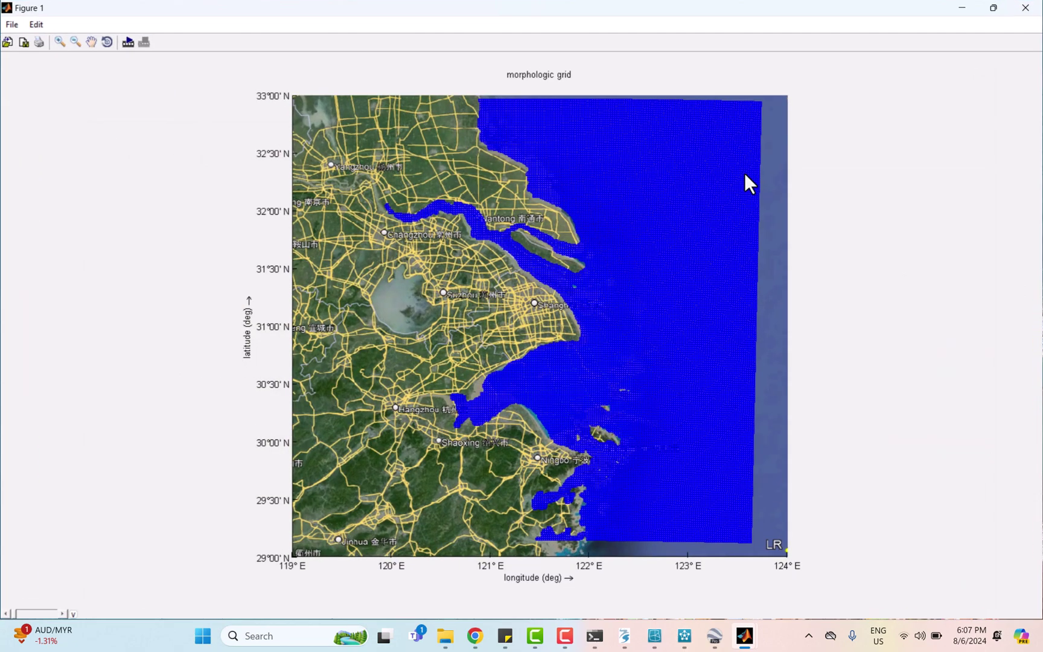